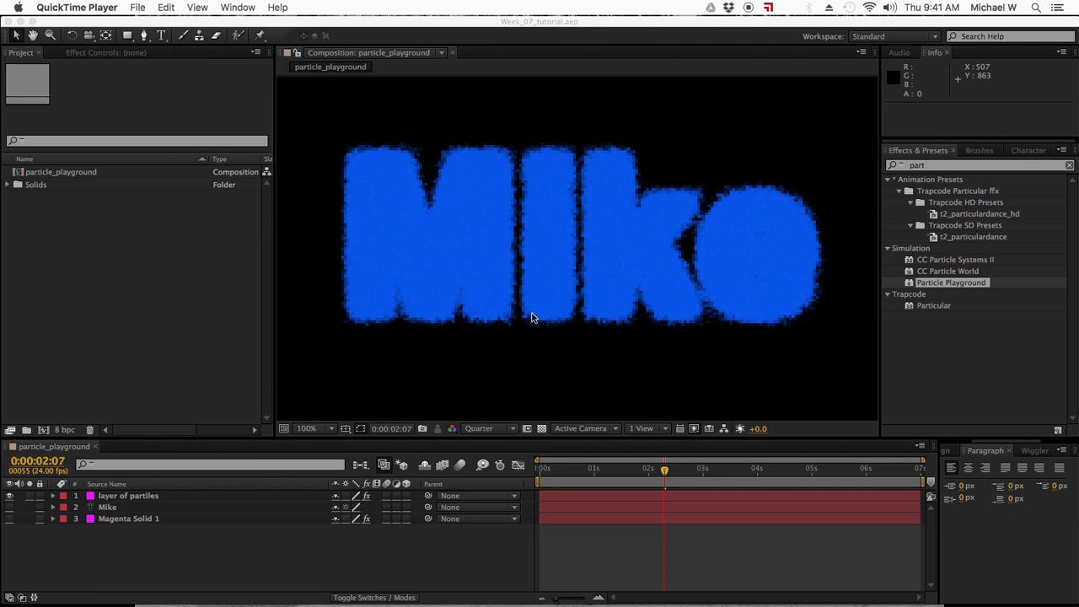
# Create a new 1920 × 1080, 24 fps, 7-second composition named "particle systems 2".
pyautogui.click(102, 571)
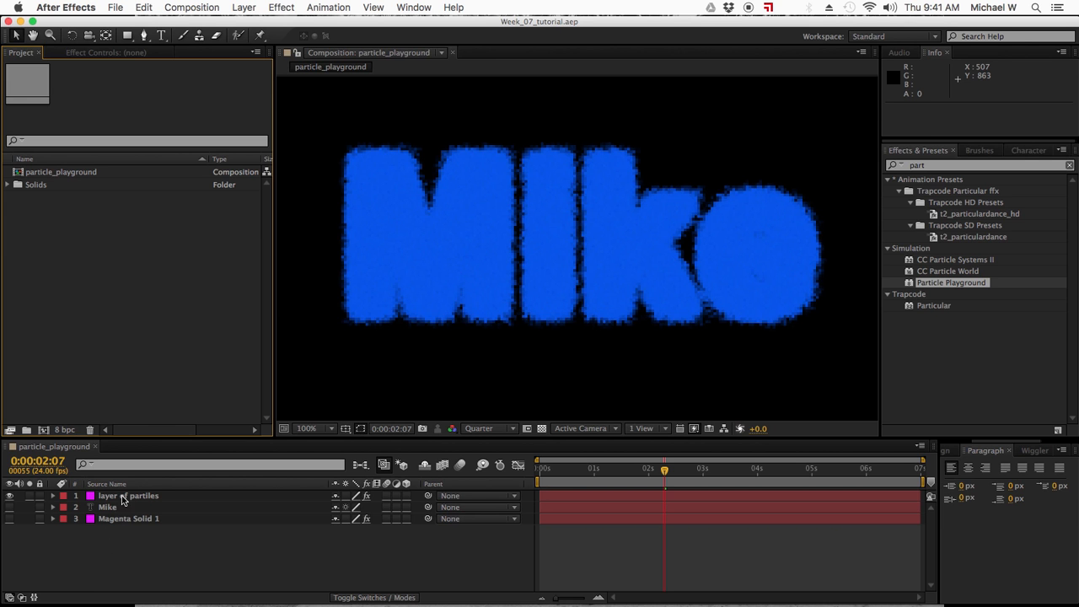
pyautogui.click(123, 498)
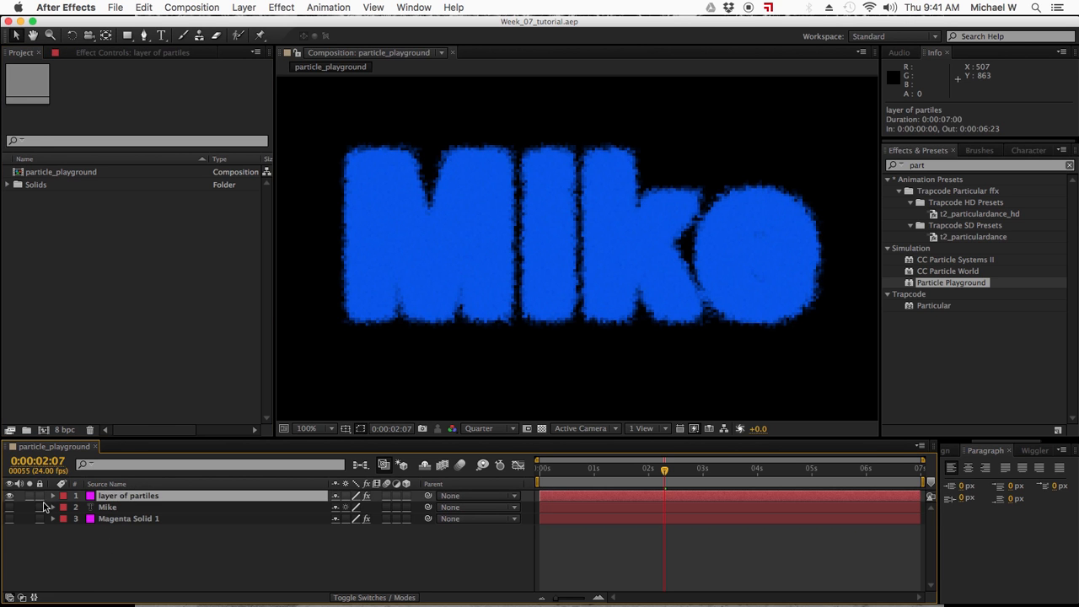
pyautogui.click(108, 562)
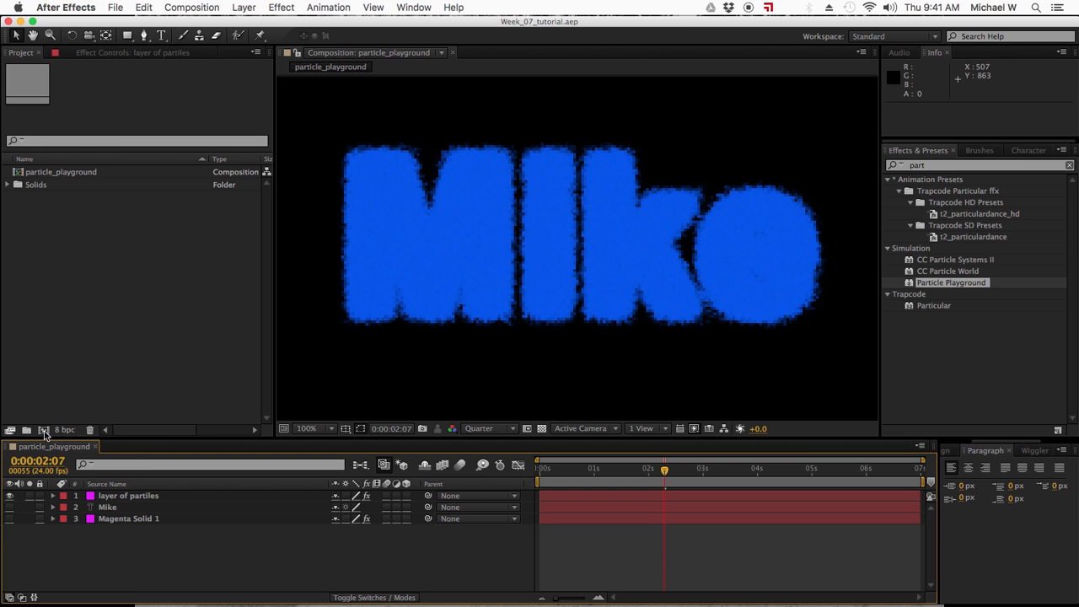
pyautogui.click(44, 432)
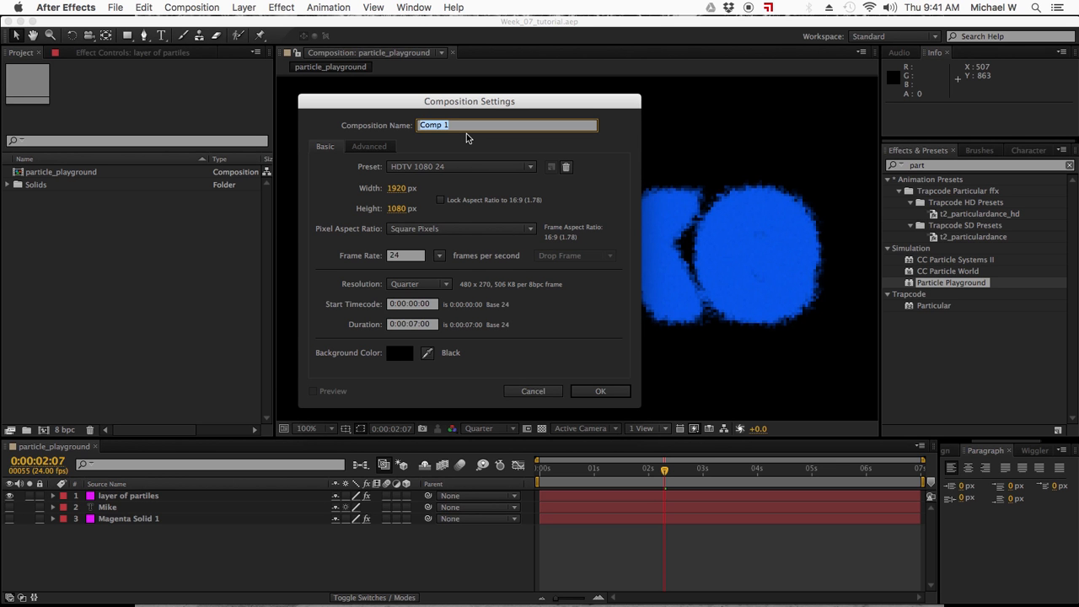
pyautogui.write('particle systems 2')
pyautogui.press('Return')
# Add a magenta 1920 × 1080 solid layer to the new composition.
pyautogui.click(256, 8)
pyautogui.click(244, 12)
pyautogui.click(243, 10)
pyautogui.moveTo(253, 24)
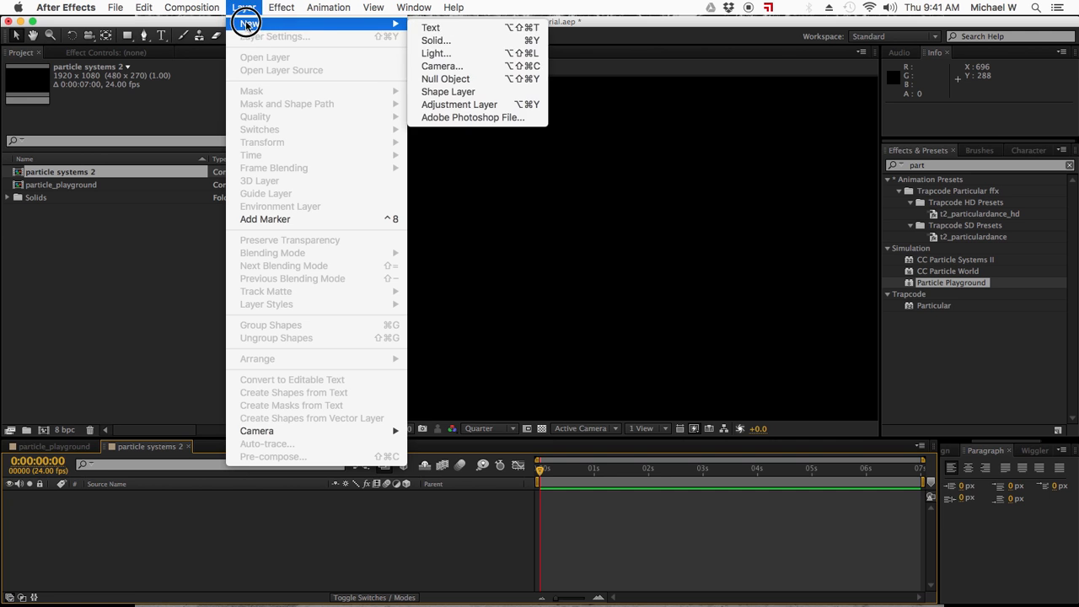
pyautogui.click(447, 41)
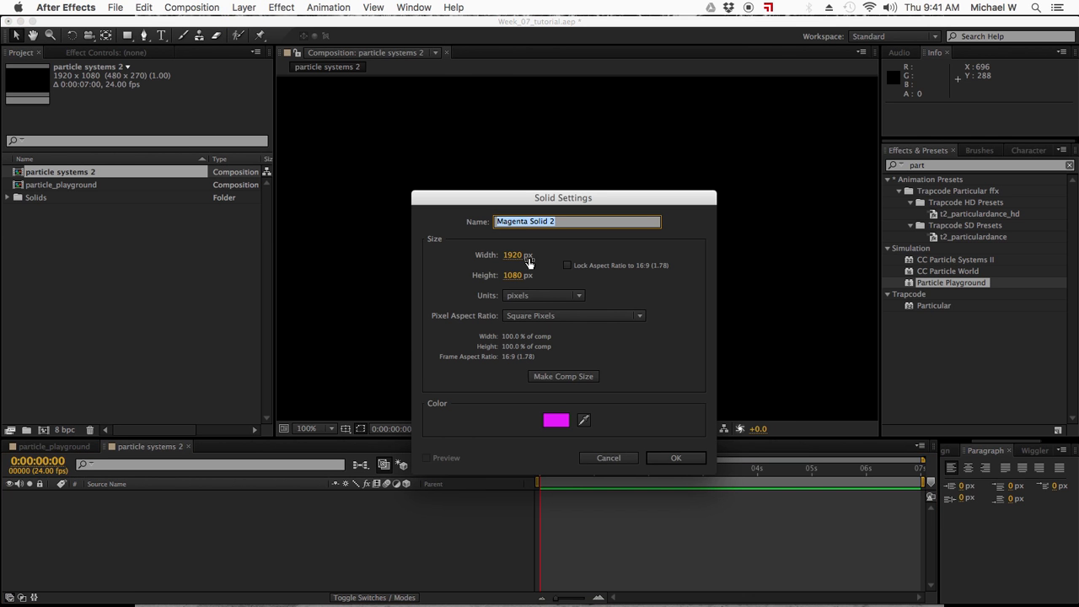
pyautogui.click(675, 458)
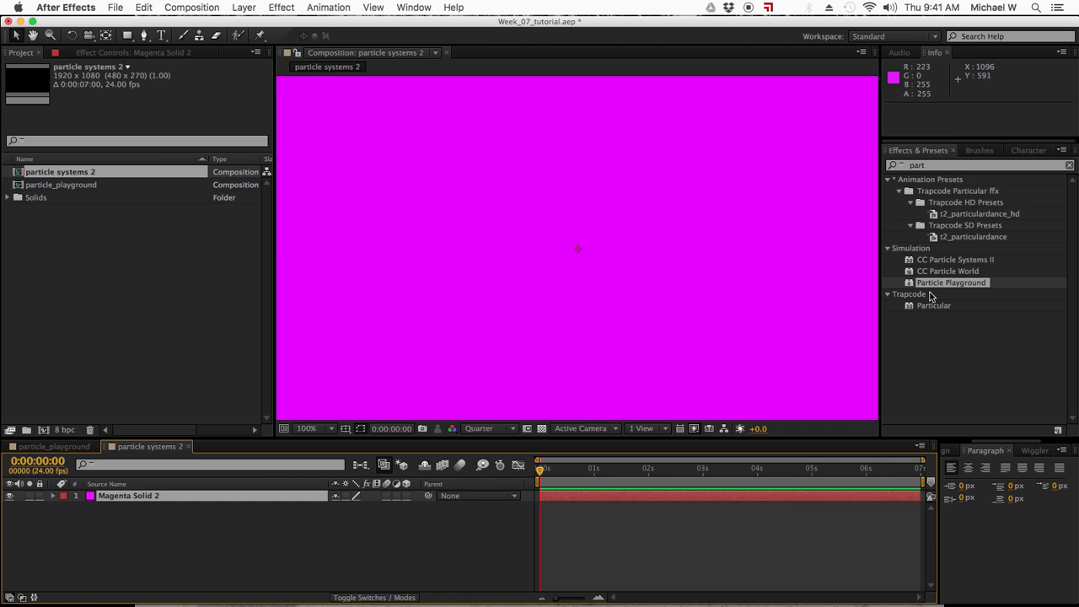
# Apply CC Particle Systems II to the magenta solid and play a brief preview of the particles.
pyautogui.doubleClick(942, 263)
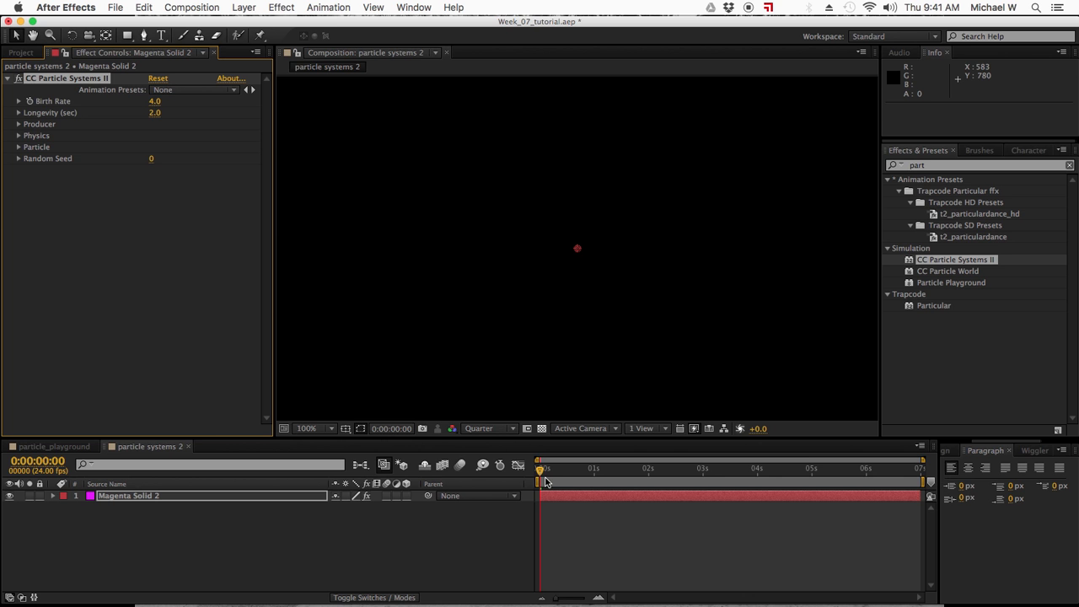
pyautogui.press('space')
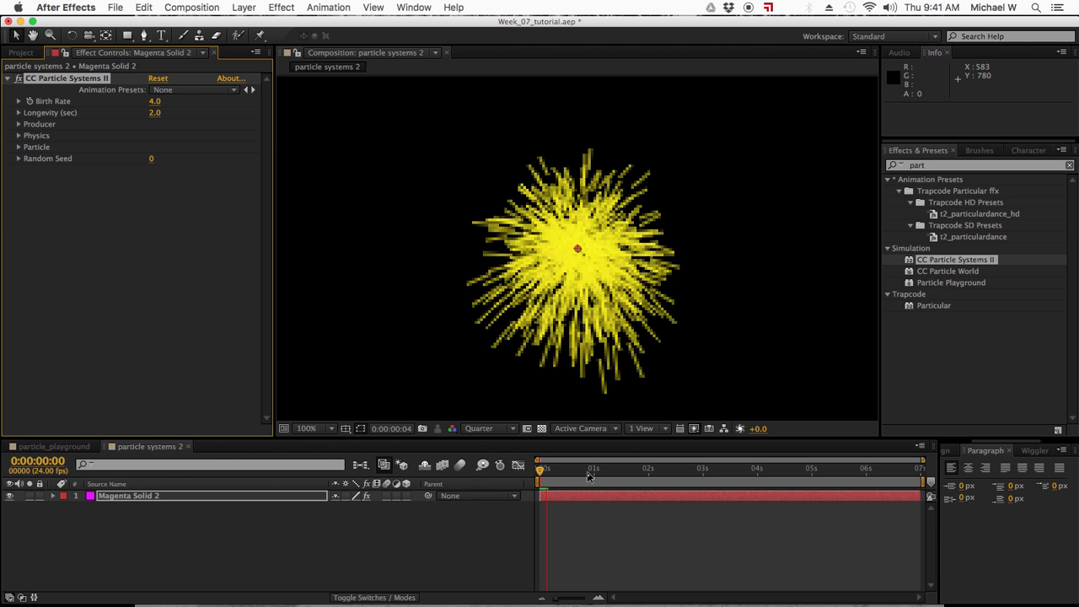
pyautogui.press('space')
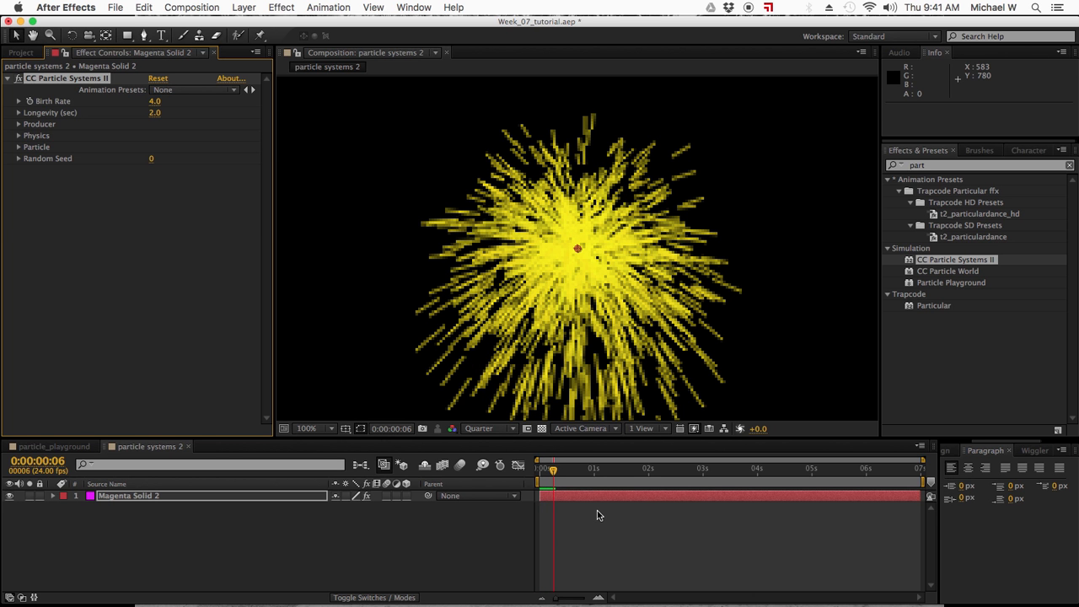
# Set the composition preview to Full resolution and move the current time to 0:00:01:09.
pyautogui.click(508, 430)
pyautogui.click(493, 464)
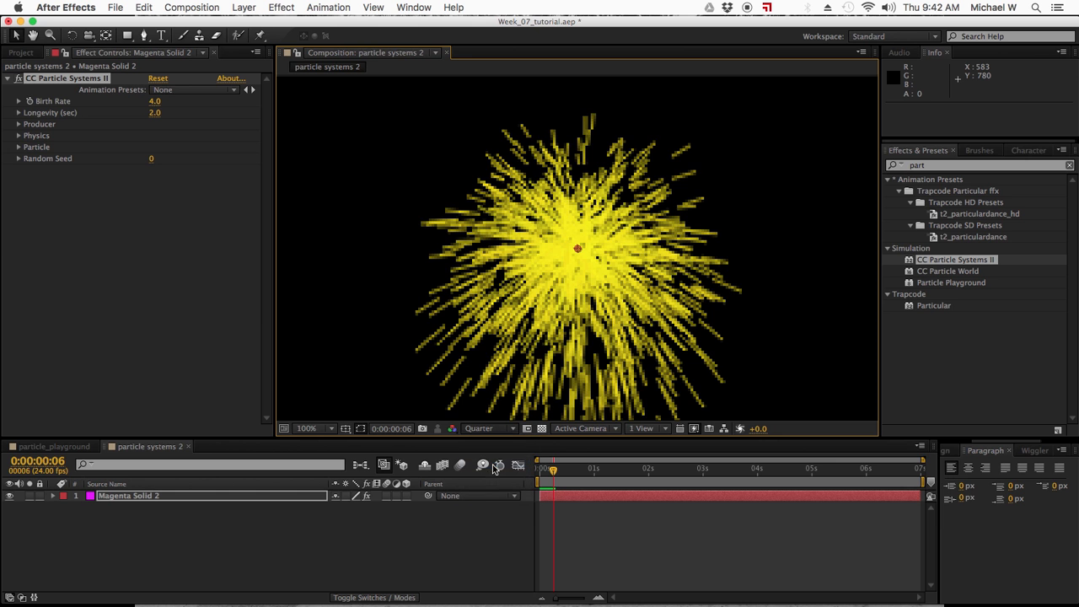
pyautogui.click(574, 471)
pyautogui.moveTo(574, 470); pyautogui.dragTo(615, 469)
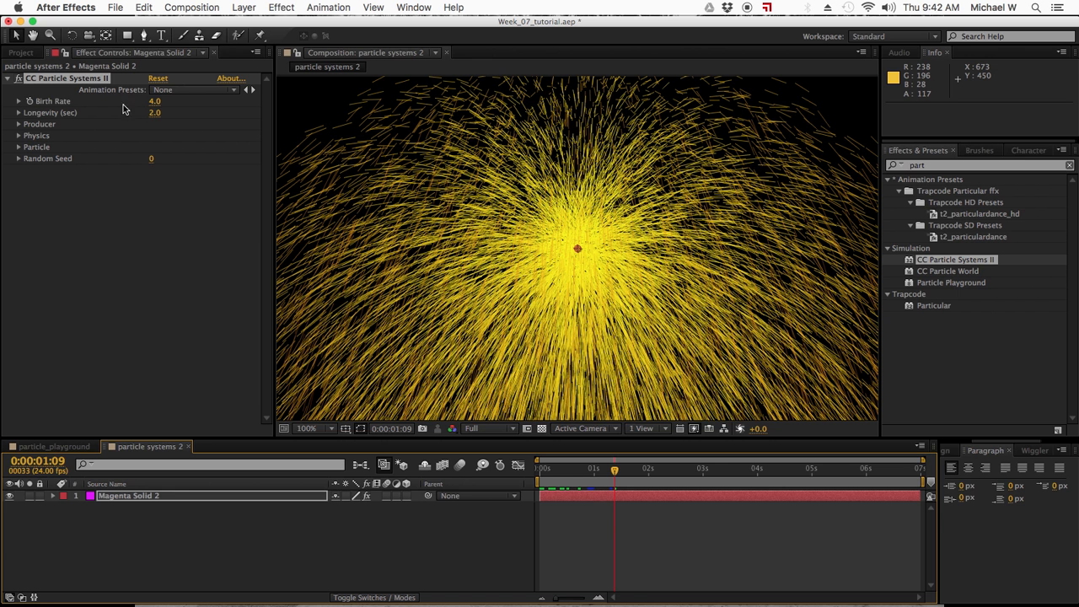
# Try a Birth Rate of 100 for the particles, and undo it.
pyautogui.click(156, 102)
pyautogui.write('100')
pyautogui.press('Return')
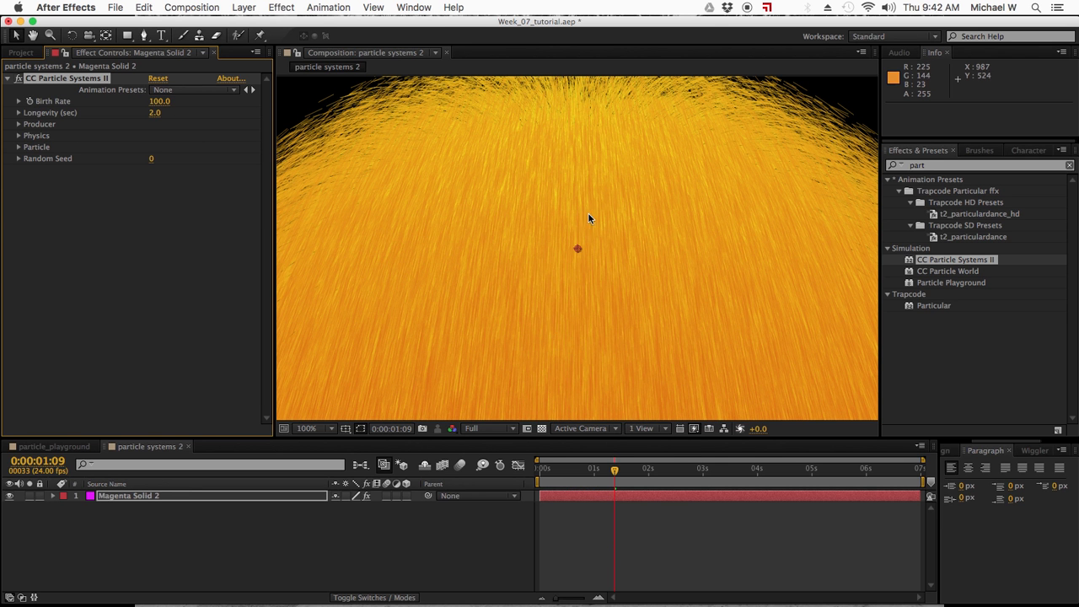
pyautogui.press('super+z')
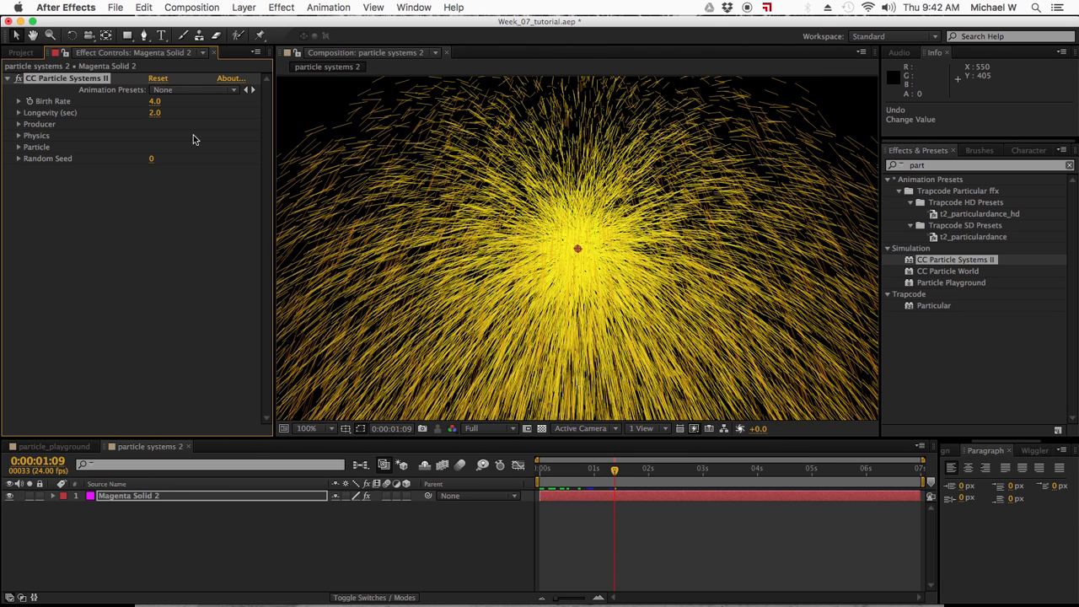
# Set the particles' Longevity to 10 seconds and expand the Producer settings.
pyautogui.click(153, 113)
pyautogui.write('10')
pyautogui.press('Return')
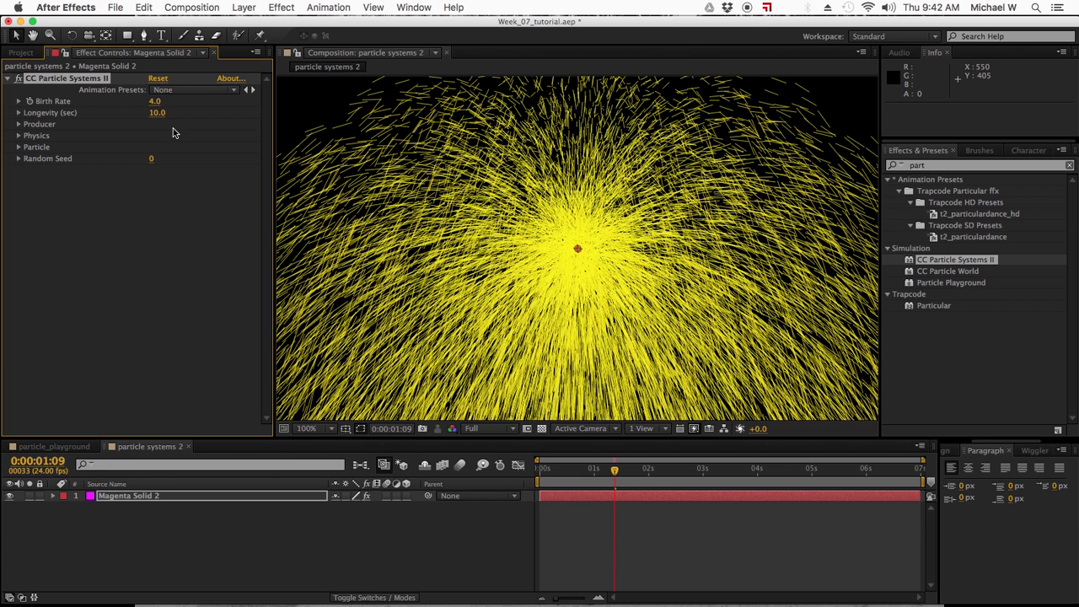
pyautogui.click(19, 124)
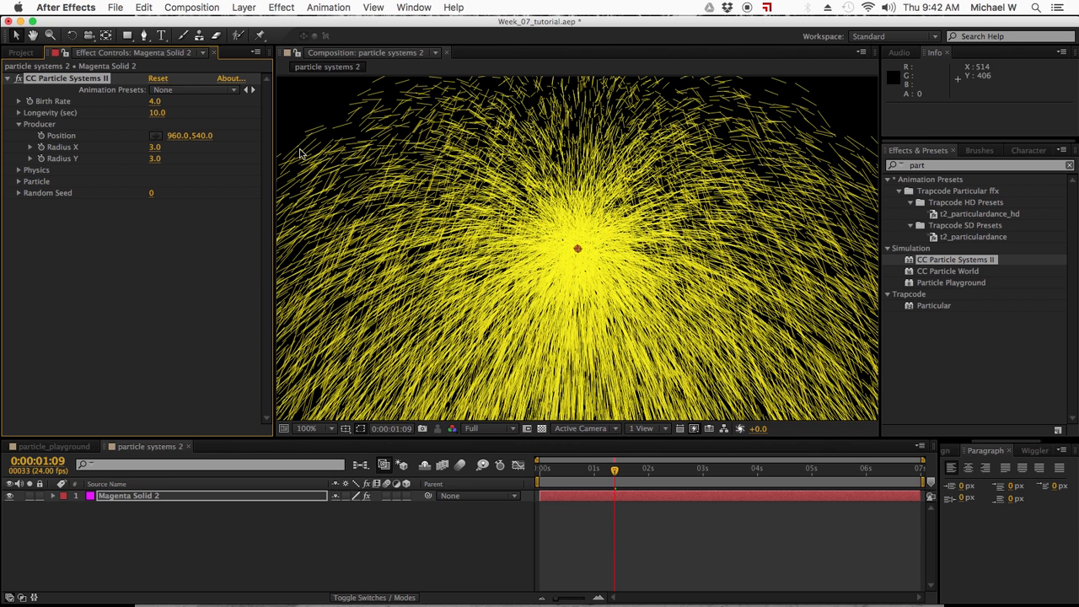
# Try a producer Radius X of 1 and Radius Y of 100, and view the particles at 0:00:00:14.
pyautogui.click(155, 149)
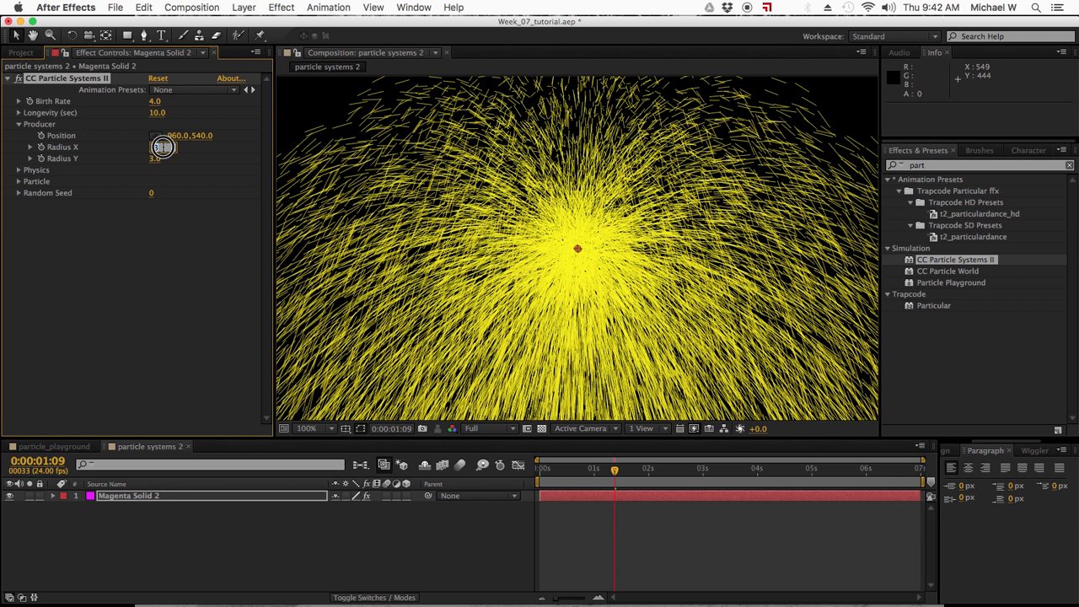
pyautogui.write('1')
pyautogui.press('Return')
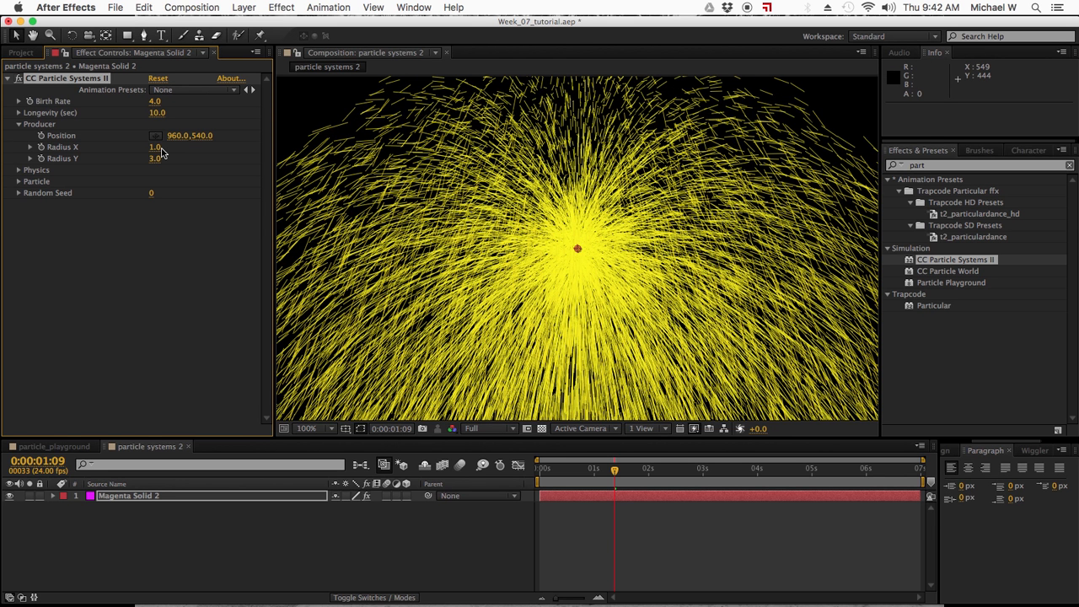
pyautogui.click(154, 158)
pyautogui.write('100')
pyautogui.press('Return')
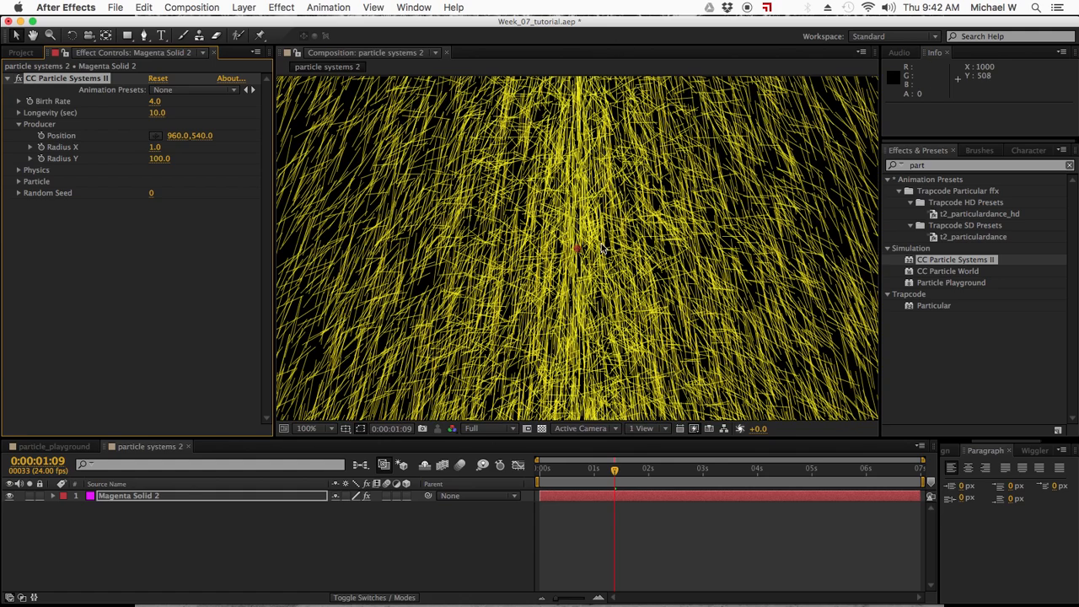
pyautogui.moveTo(604, 469); pyautogui.dragTo(572, 470)
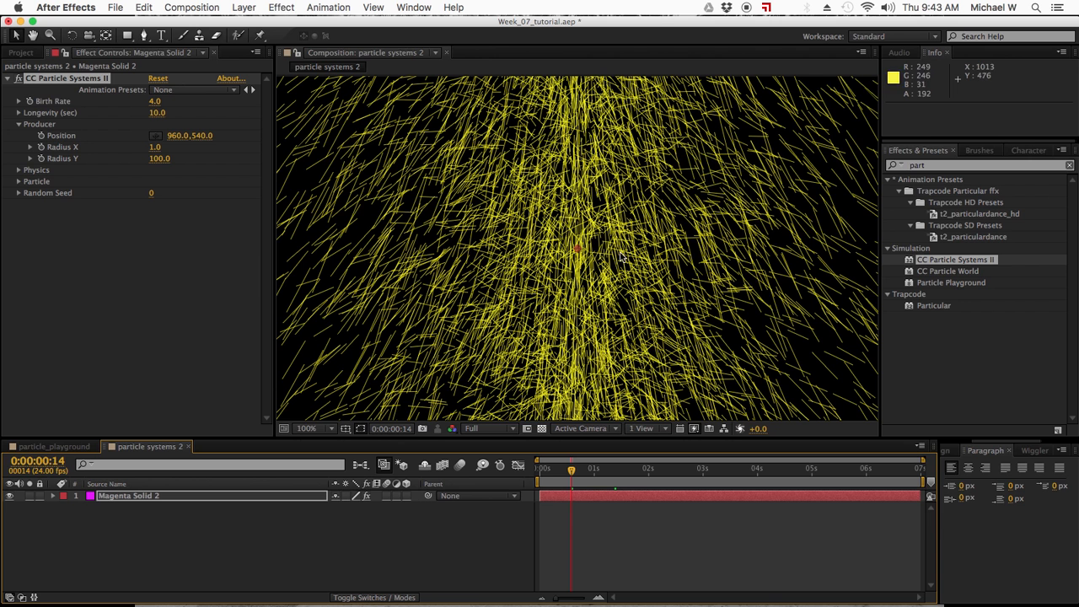
# Set the producer's Radius X to 50 and Radius Y to 10.
pyautogui.click(155, 147)
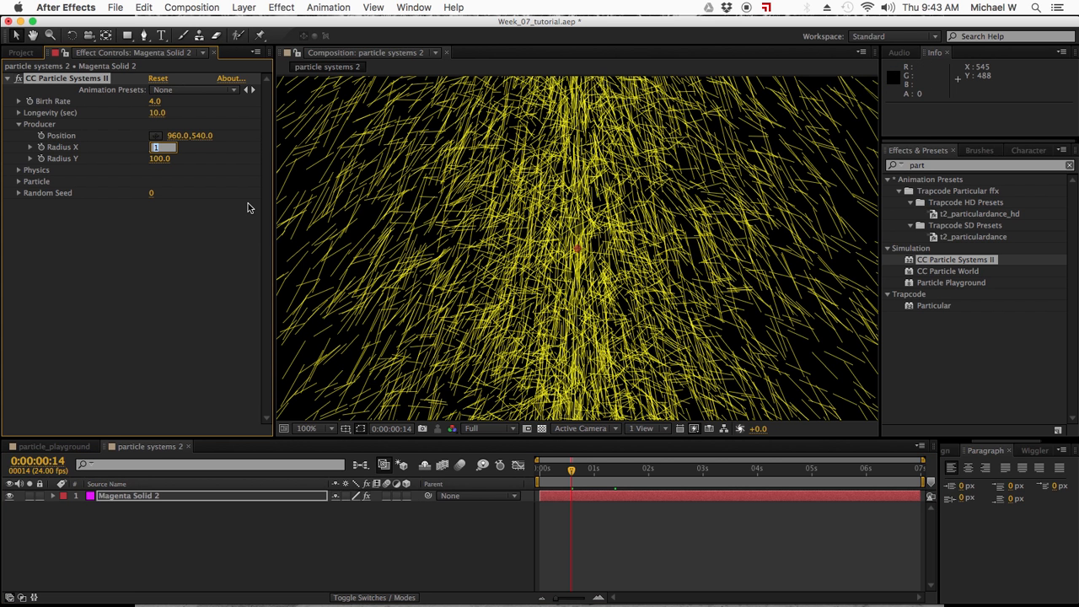
pyautogui.write('50')
pyautogui.press('Tab')
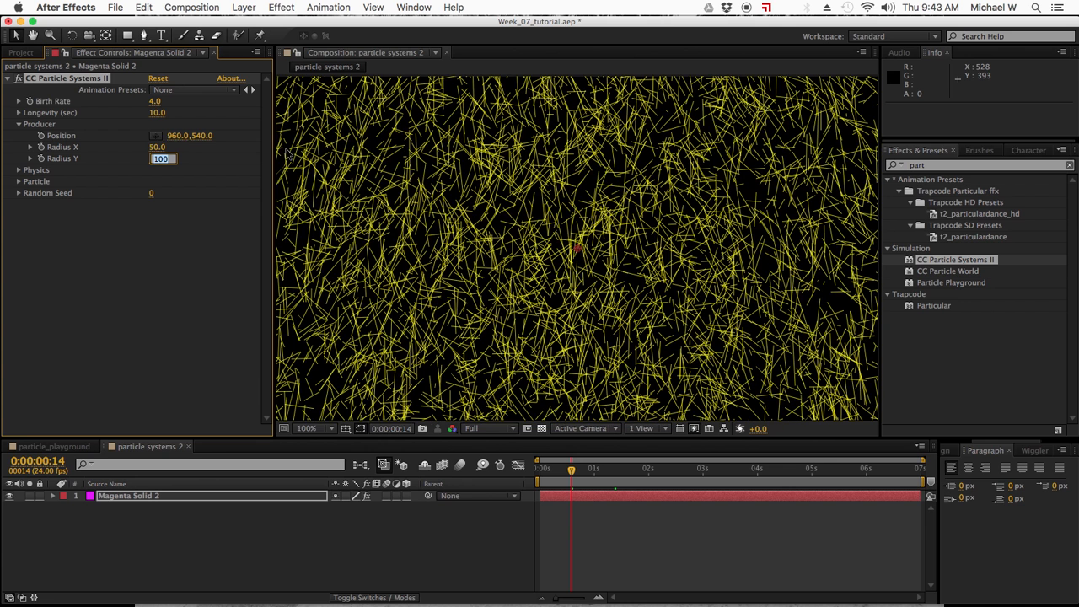
pyautogui.write('10')
pyautogui.press('Return')
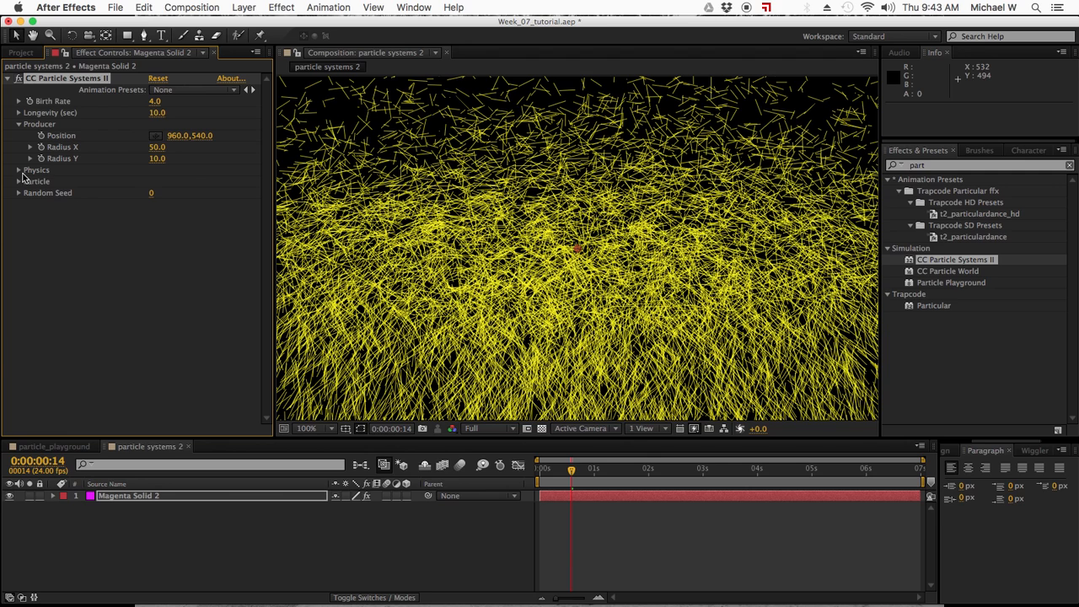
# Try a Random Seed of 1720 for the particles, and undo it.
pyautogui.moveTo(151, 194); pyautogui.dragTo(625, 238)
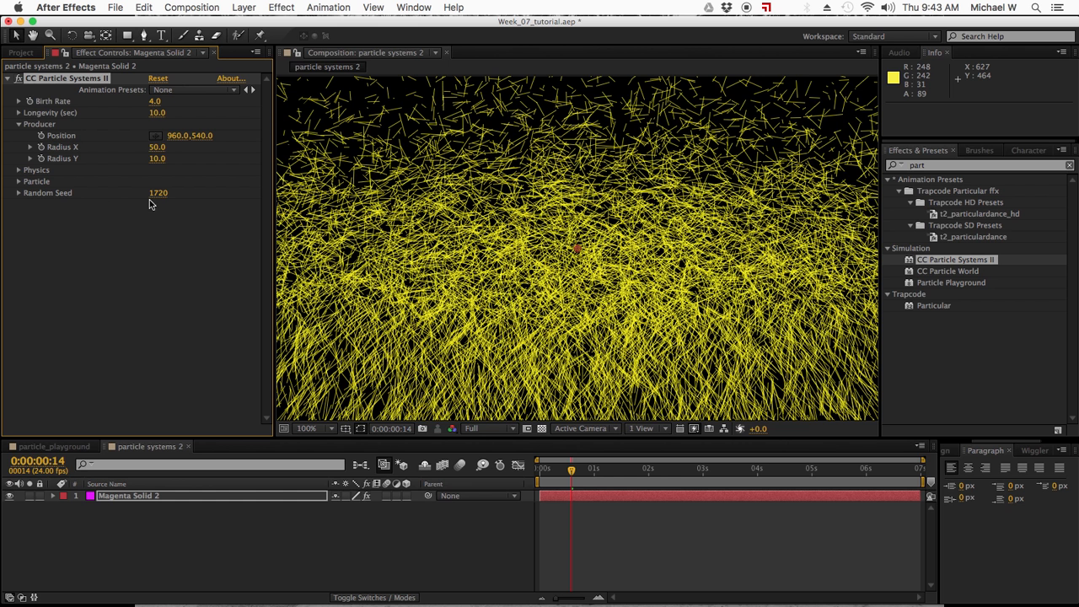
pyautogui.press('super+z')
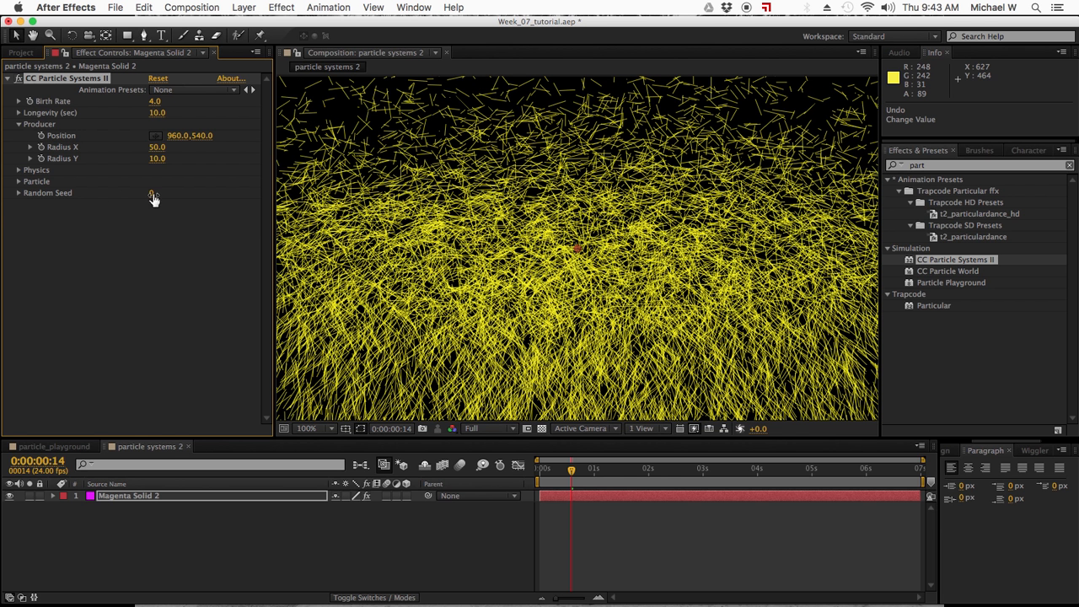
# Expand the Physics settings, try the Twirl animation type, and set it to Twirly.
pyautogui.click(19, 171)
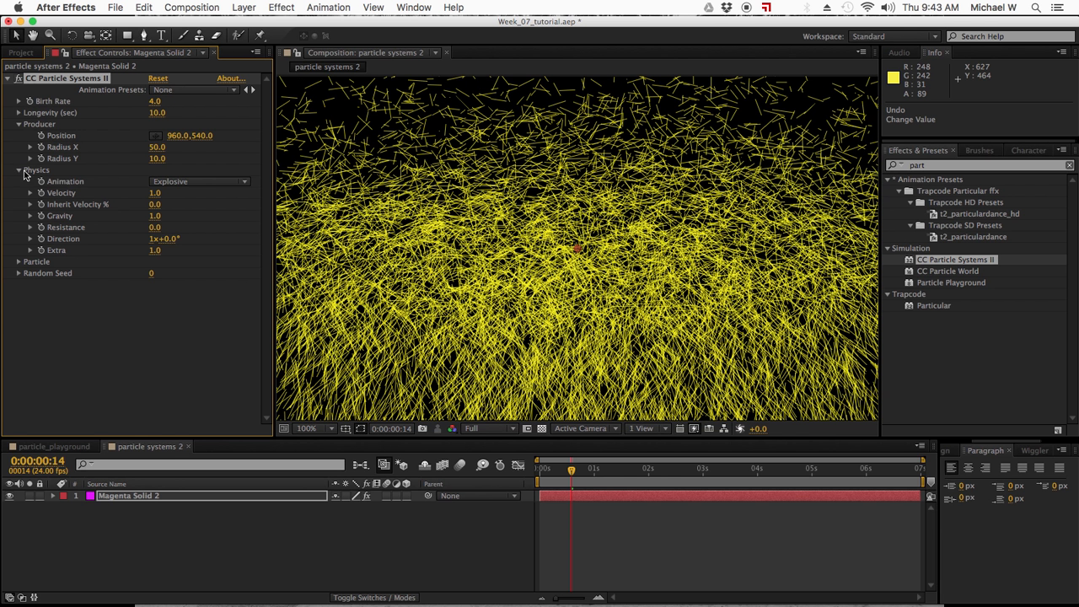
pyautogui.click(212, 185)
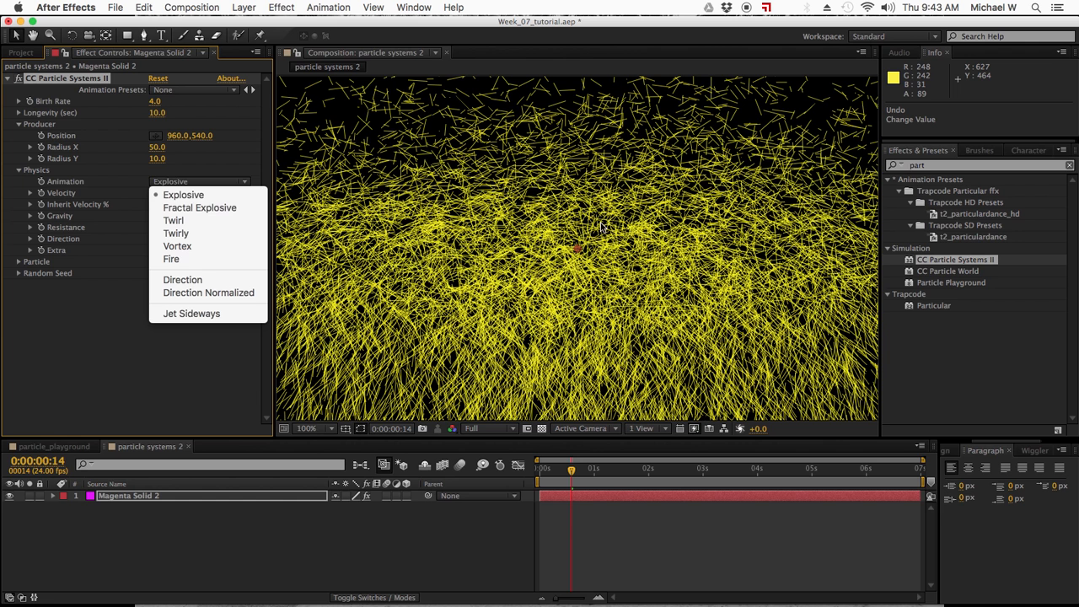
pyautogui.click(202, 220)
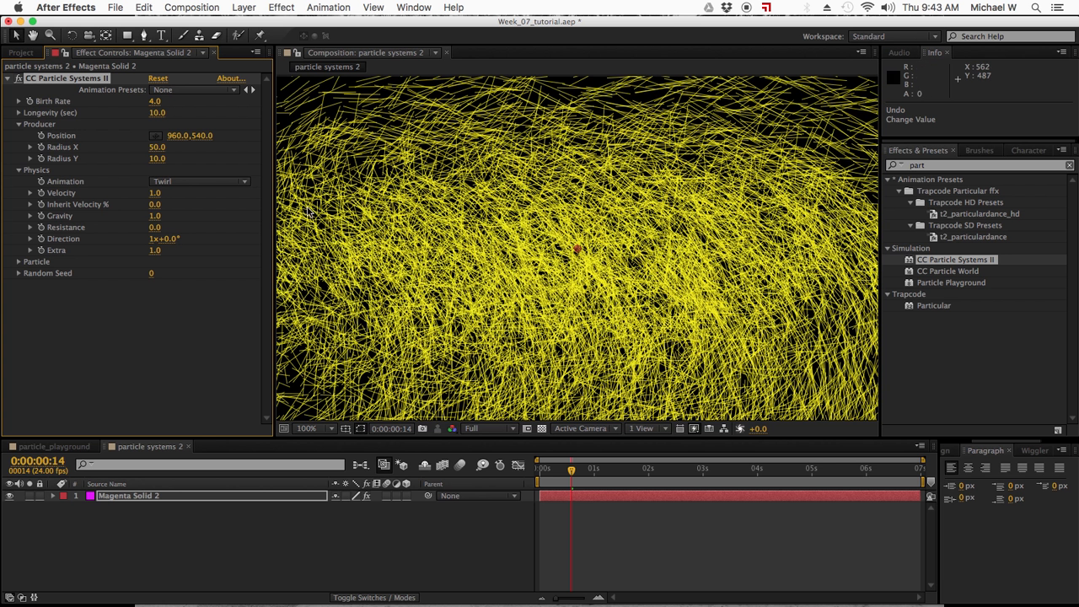
pyautogui.click(206, 185)
pyautogui.click(210, 232)
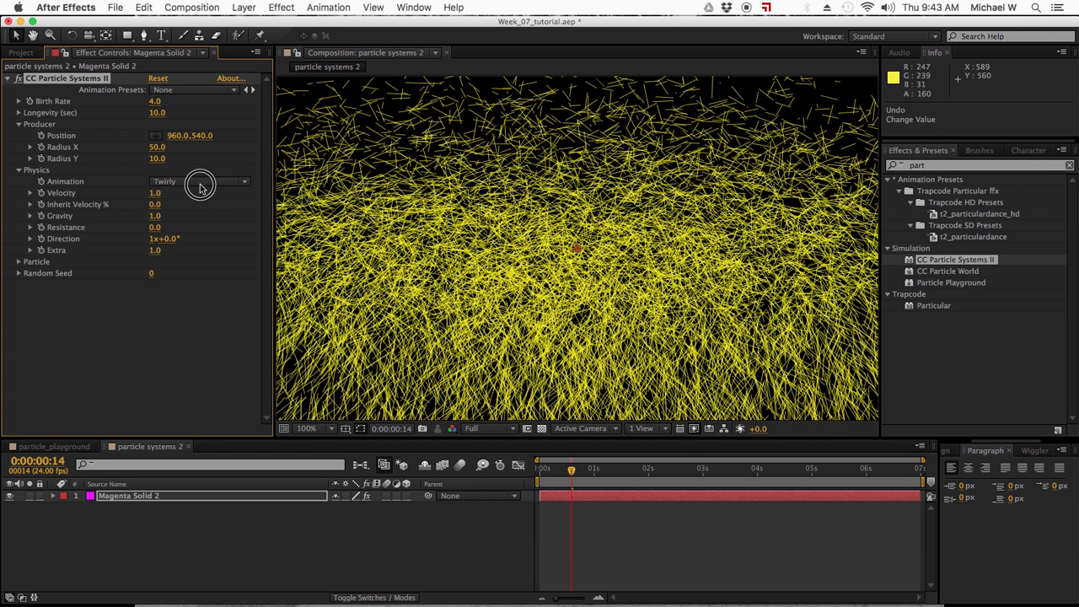
pyautogui.click(203, 182)
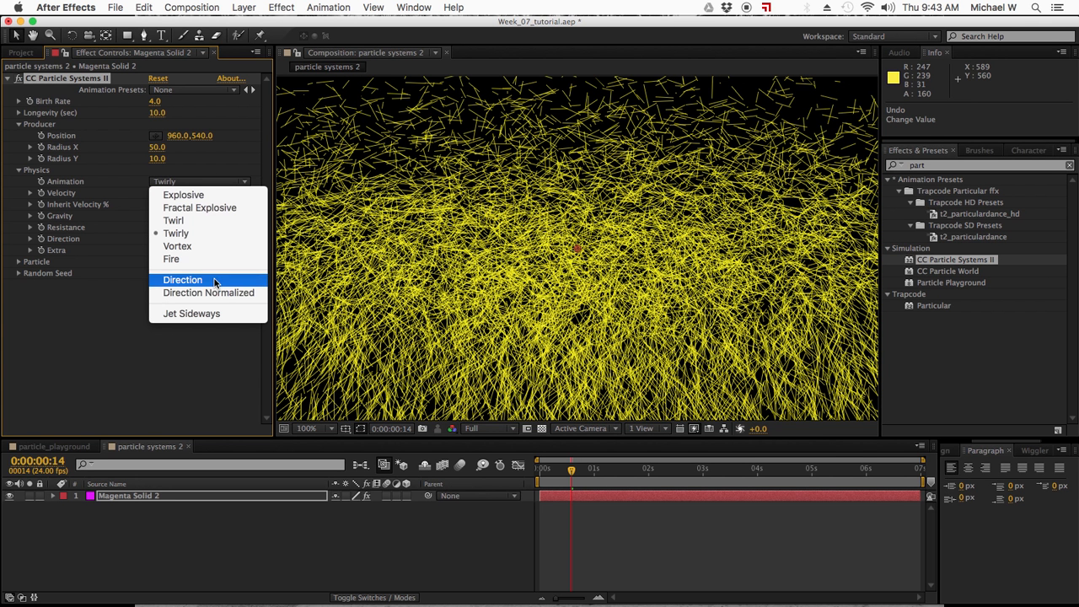
pyautogui.click(105, 358)
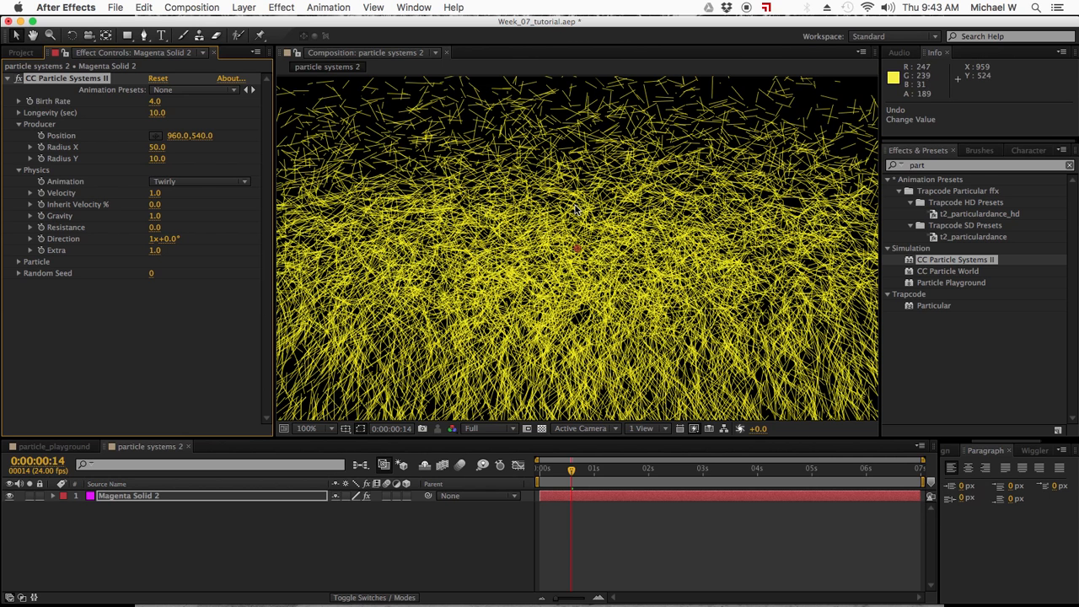
pyautogui.click(202, 186)
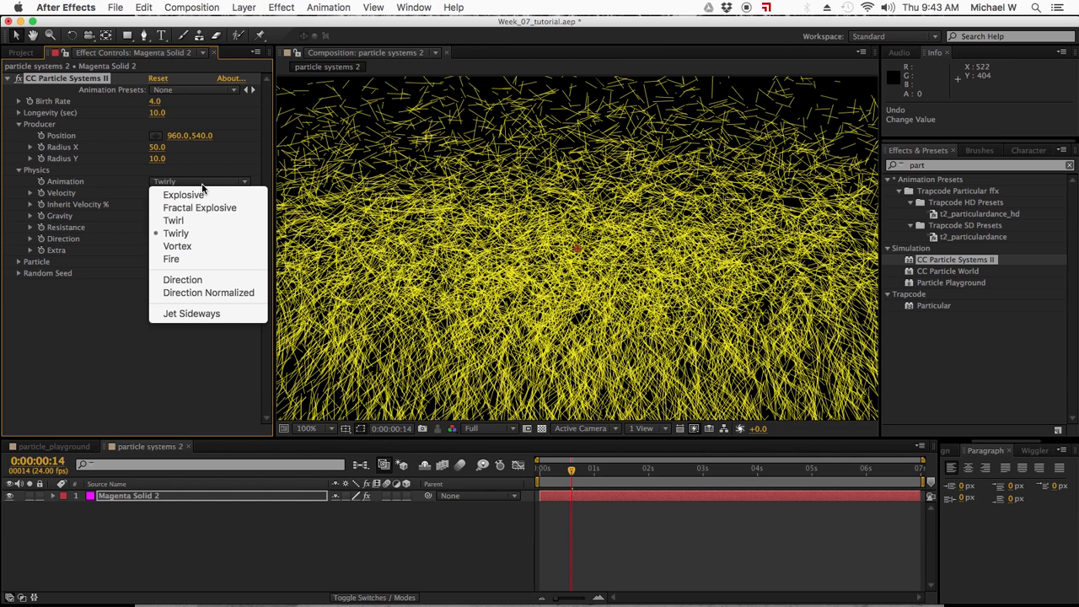
pyautogui.click(121, 327)
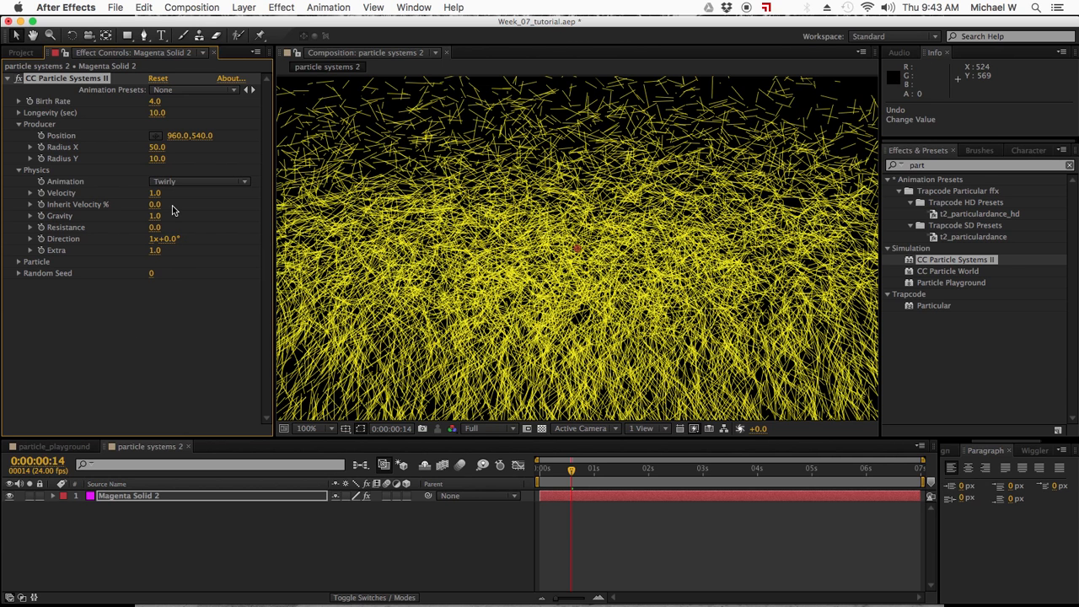
# Set the Physics values Velocity 4.3, Inherit Velocity 425% and Gravity -1.8, and view the particles at 0:00:02:09.
pyautogui.moveTo(155, 194); pyautogui.dragTo(233, 194)
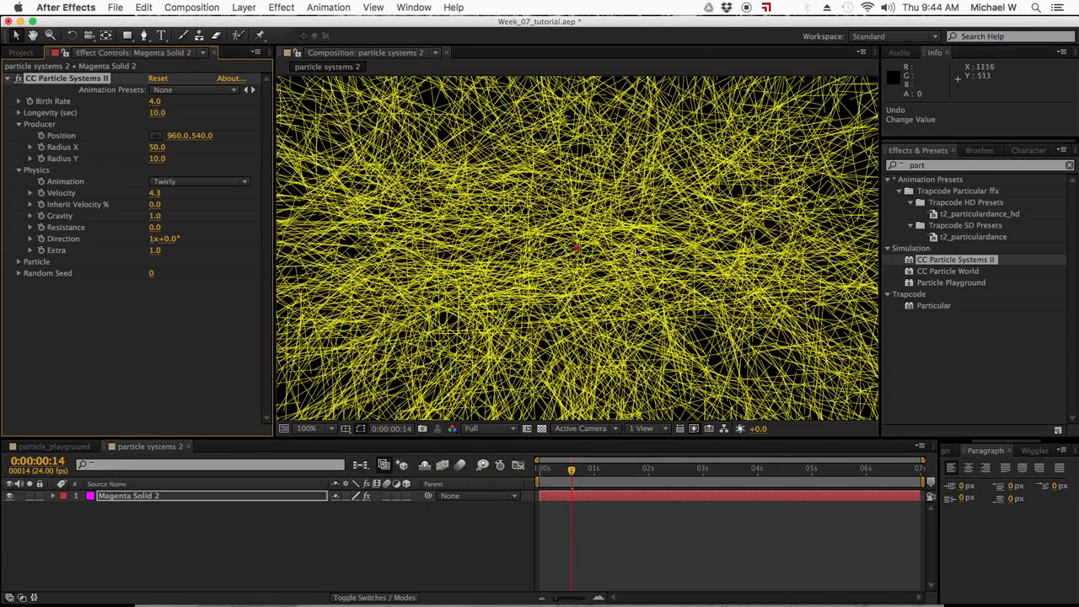
pyautogui.moveTo(155, 207); pyautogui.dragTo(450, 214)
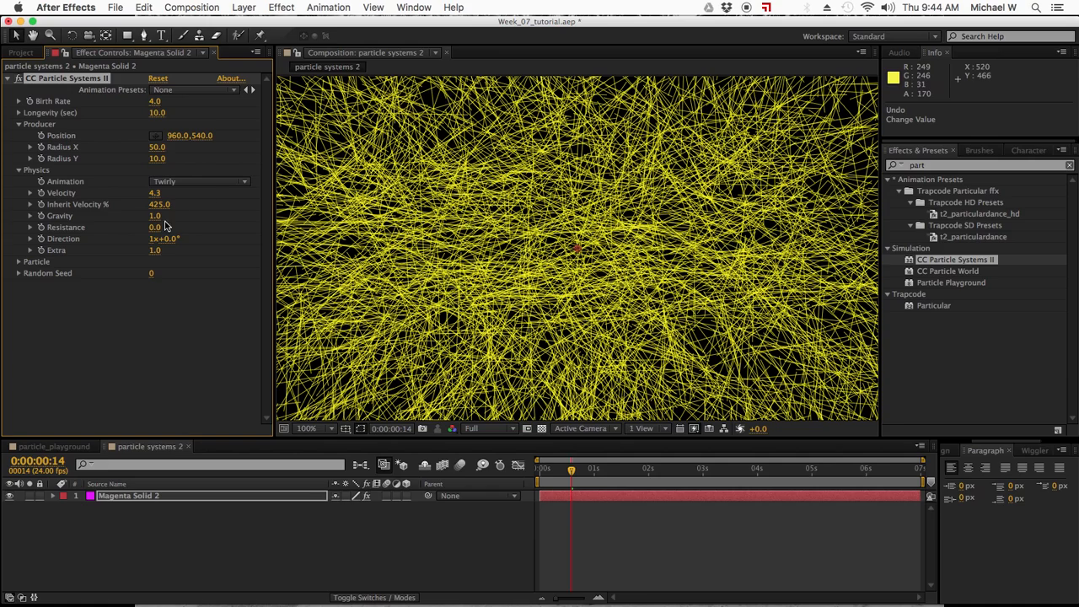
pyautogui.moveTo(155, 217); pyautogui.dragTo(2, 258)
pyautogui.click(669, 469)
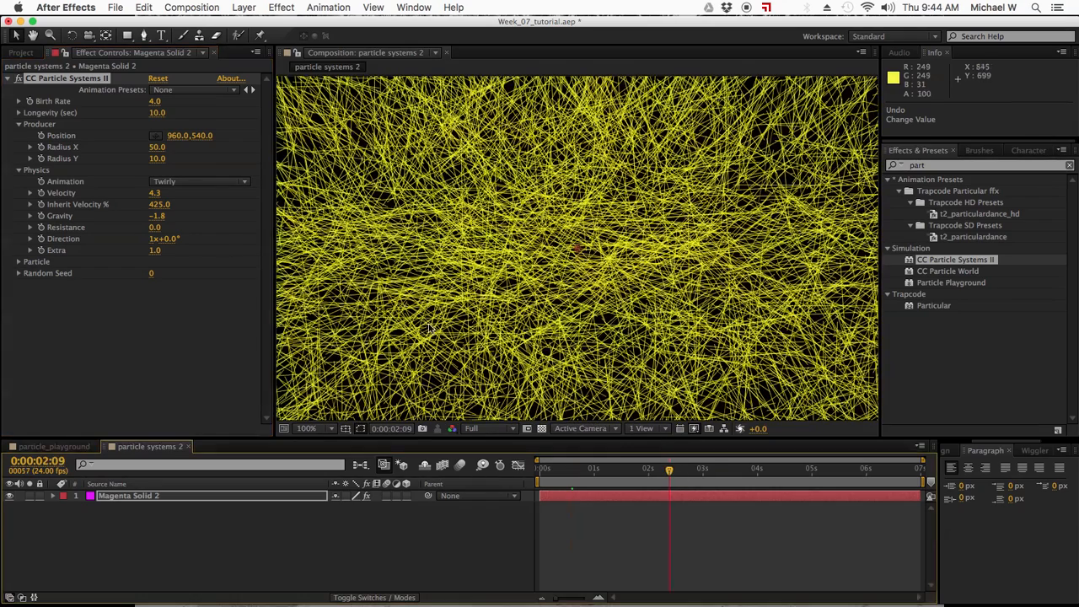
# Set the Physics values Gravity 11.7, Resistance 70.2, Direction 1x+65.0° and Extra 6.6.
pyautogui.moveTo(154, 216); pyautogui.dragTo(1076, 212)
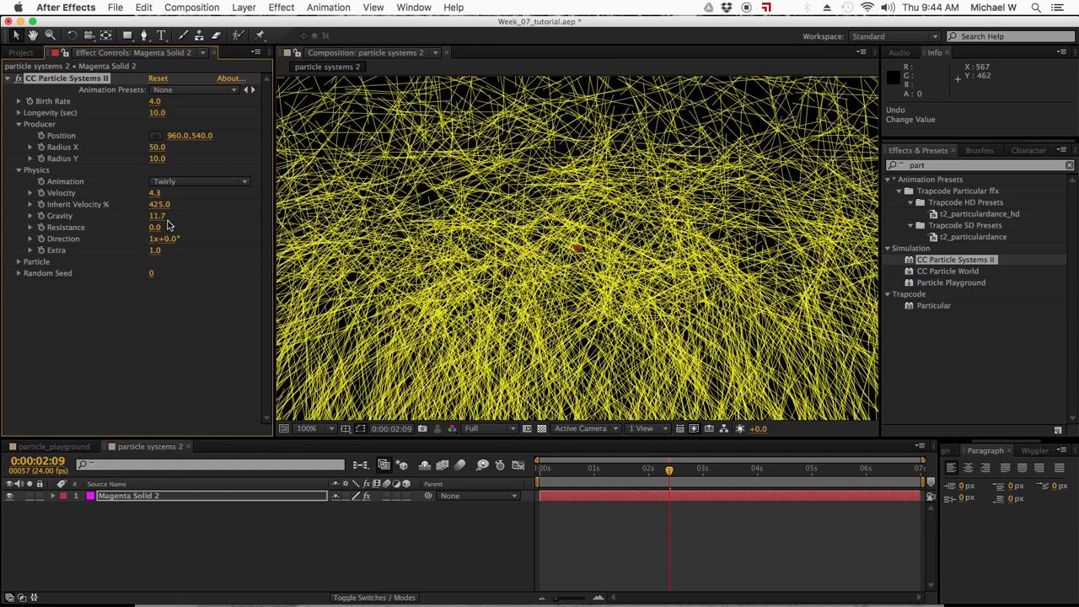
pyautogui.moveTo(155, 230); pyautogui.dragTo(575, 108)
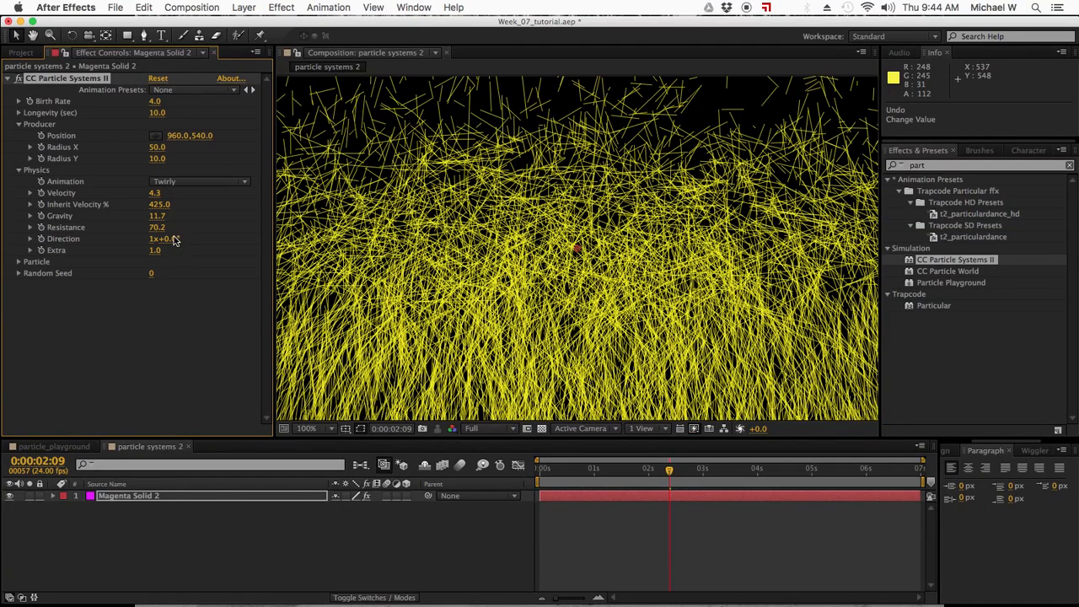
pyautogui.moveTo(171, 239); pyautogui.dragTo(564, 118)
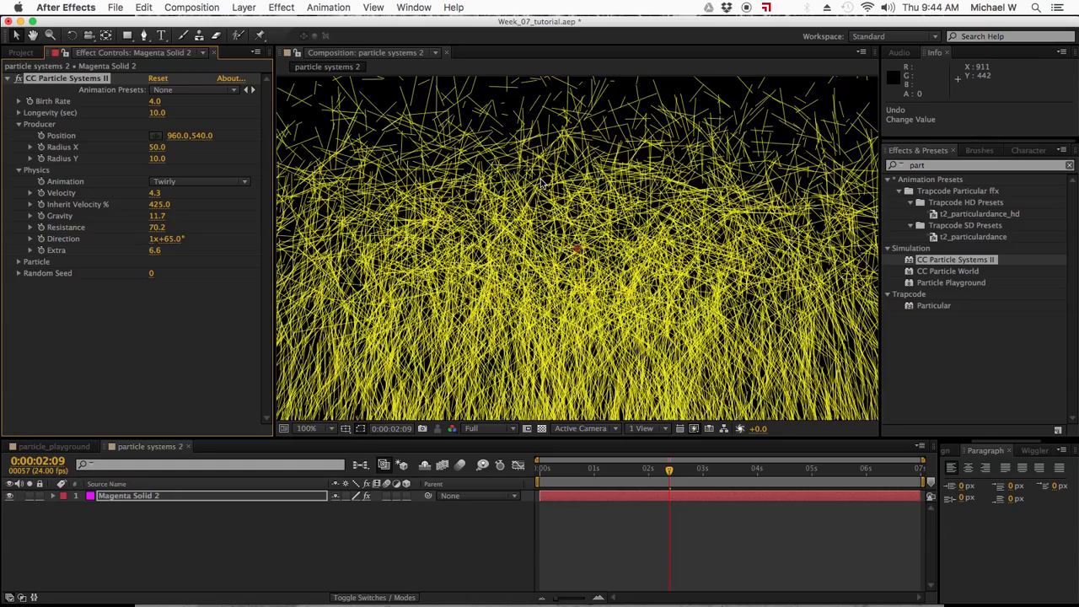
# Expand the Particle settings, try the Star and TetraHedron particle types, and set the type to Textured QuadPolygon.
pyautogui.click(20, 262)
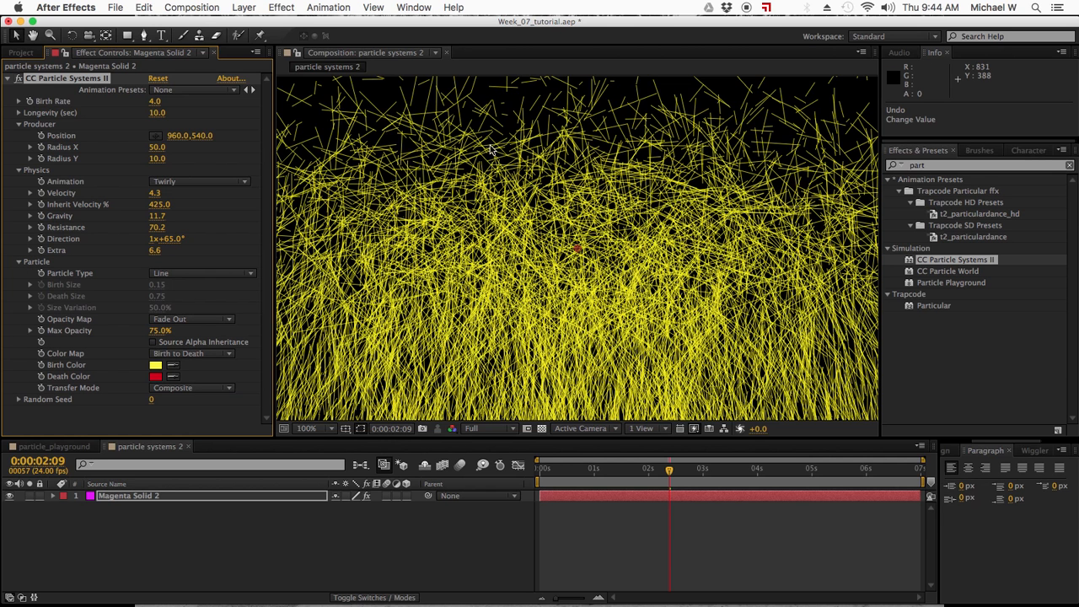
pyautogui.click(223, 274)
pyautogui.click(215, 300)
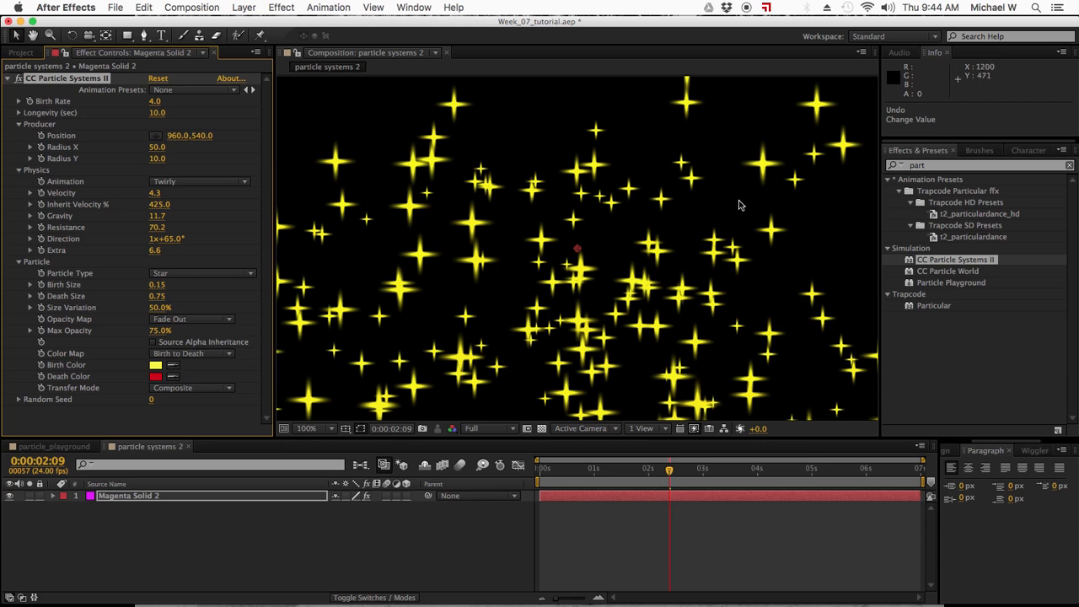
pyautogui.click(234, 277)
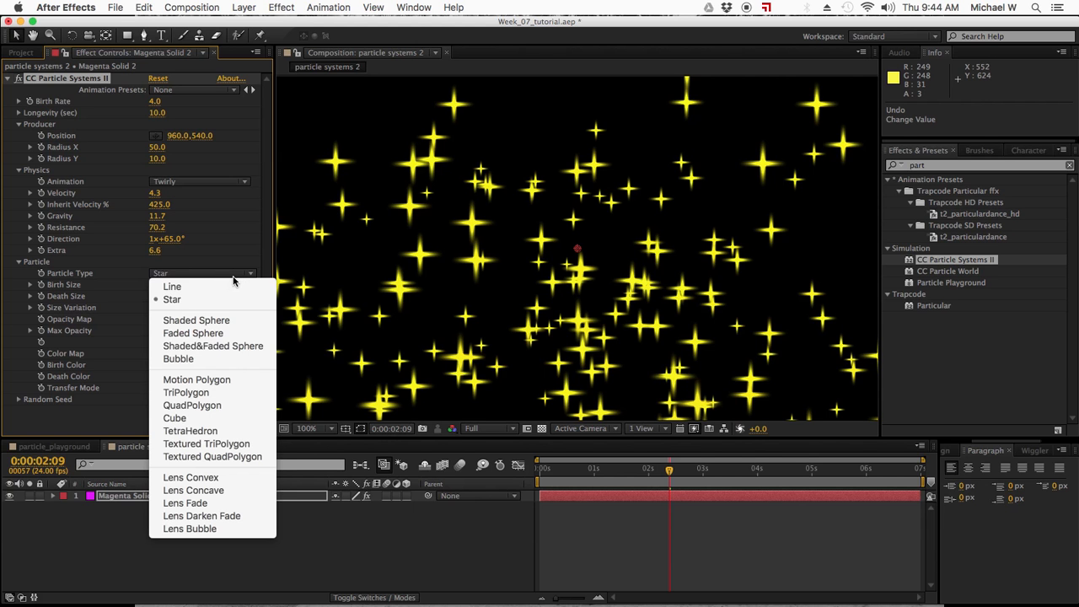
pyautogui.click(212, 430)
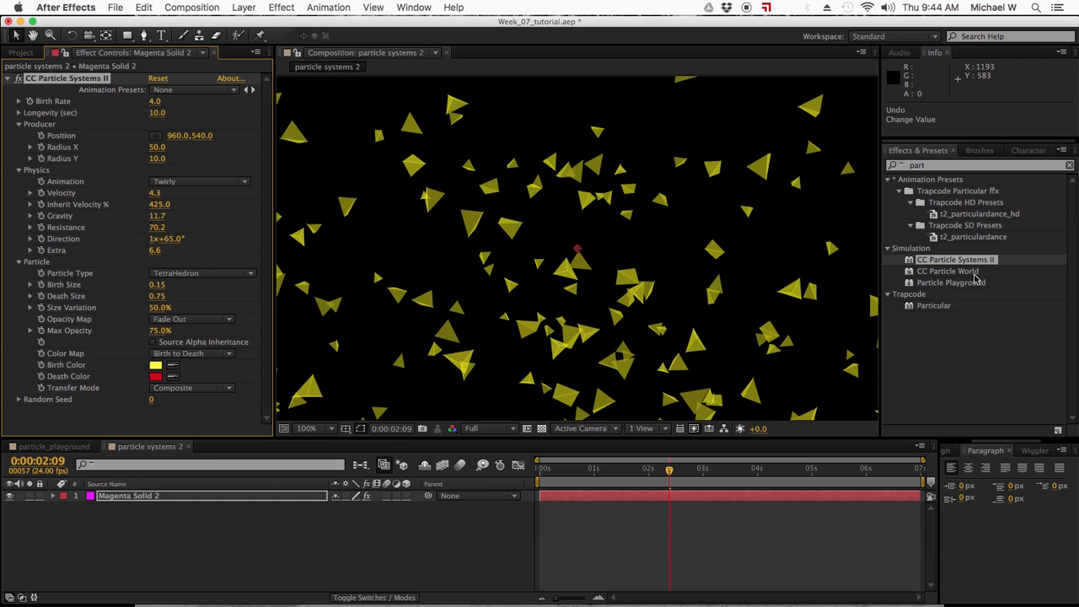
pyautogui.click(226, 279)
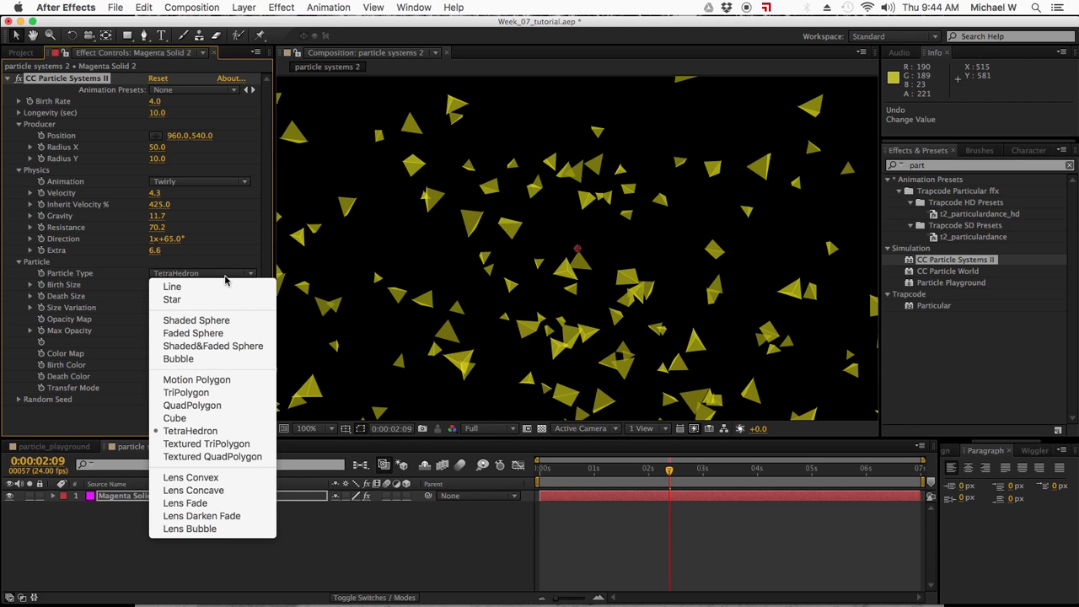
pyautogui.click(232, 458)
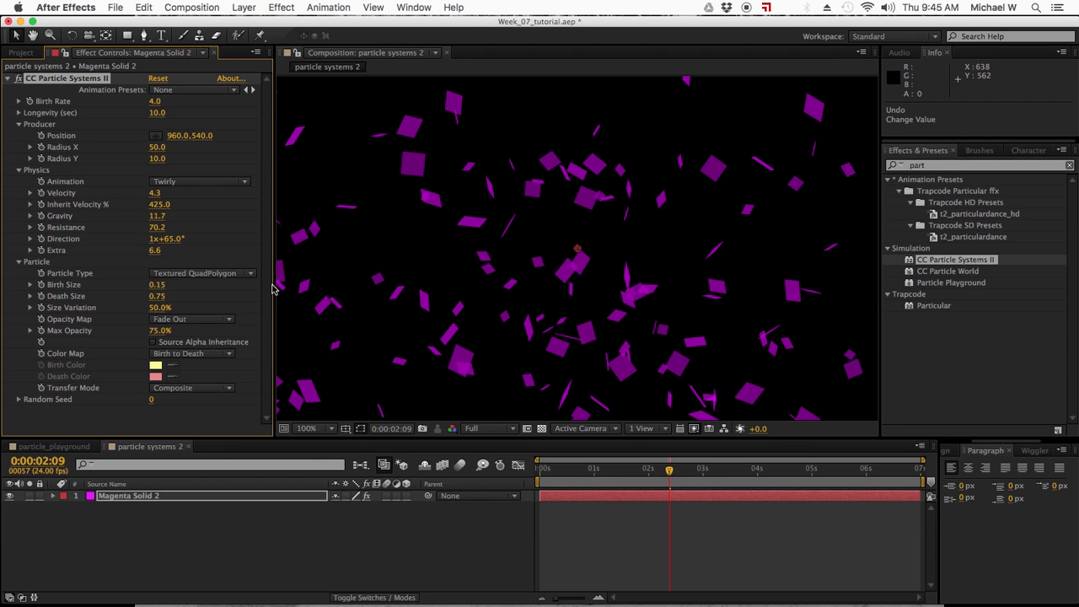
# Set the particles' Birth Size to 1.61 and Death Size to 0.05, and go to 0:00:01:08.
pyautogui.moveTo(157, 284); pyautogui.dragTo(231, 298)
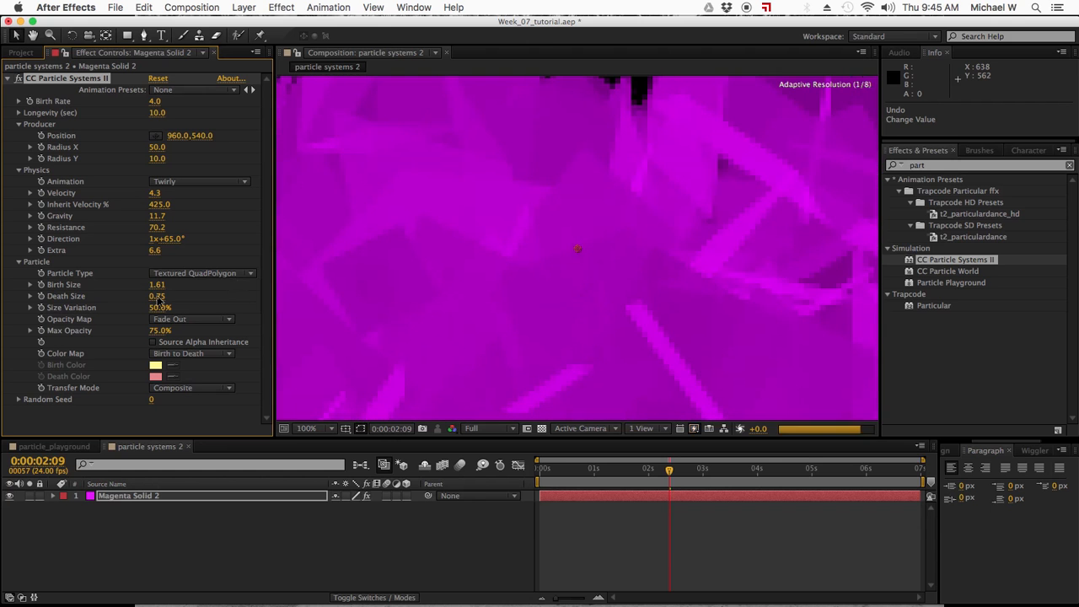
pyautogui.moveTo(157, 298); pyautogui.dragTo(97, 309)
pyautogui.moveTo(161, 297); pyautogui.dragTo(164, 297)
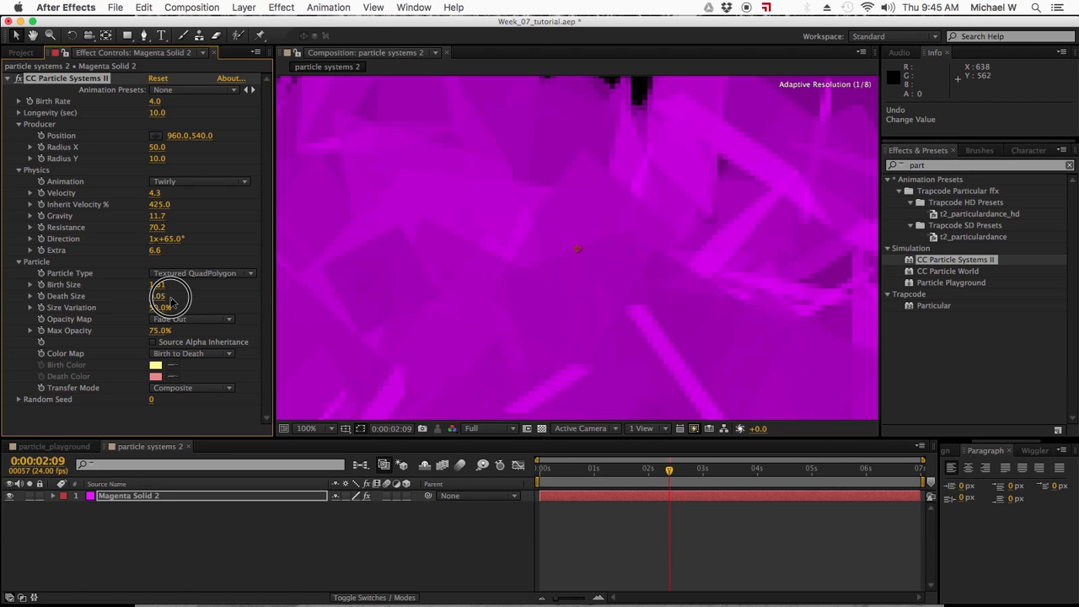
pyautogui.press('Home')
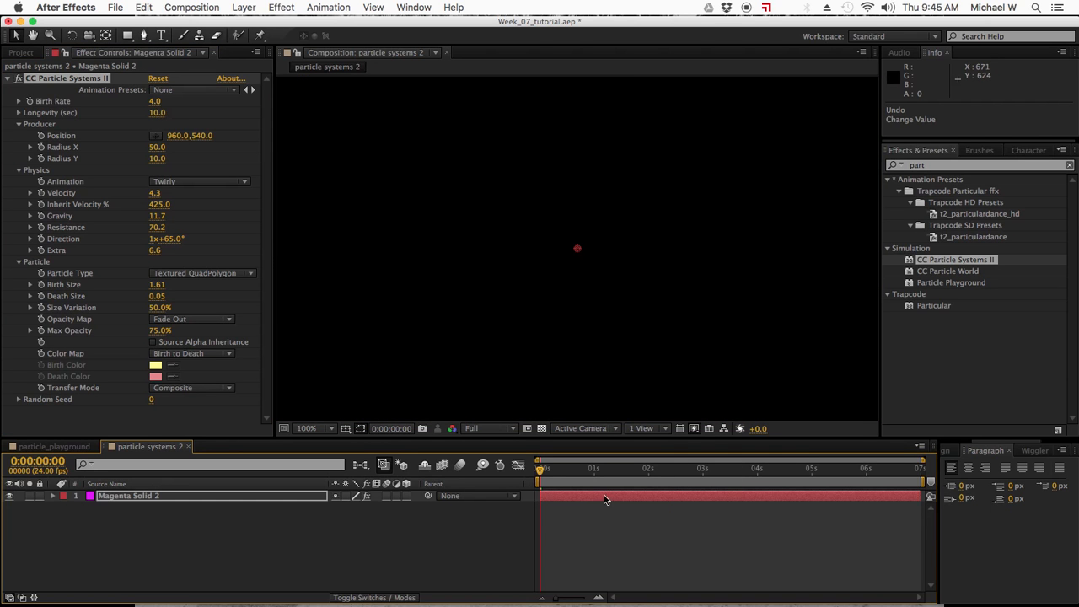
pyautogui.click(613, 470)
# Set the particles' Longevity to 1 second and the Birth Rate to 2.
pyautogui.moveTo(155, 113)
pyautogui.mouseDown()
pyautogui.moveTo(95, 146)
pyautogui.moveTo(125, 123)
pyautogui.moveTo(164, 114)
pyautogui.mouseUp()
pyautogui.click(157, 113)
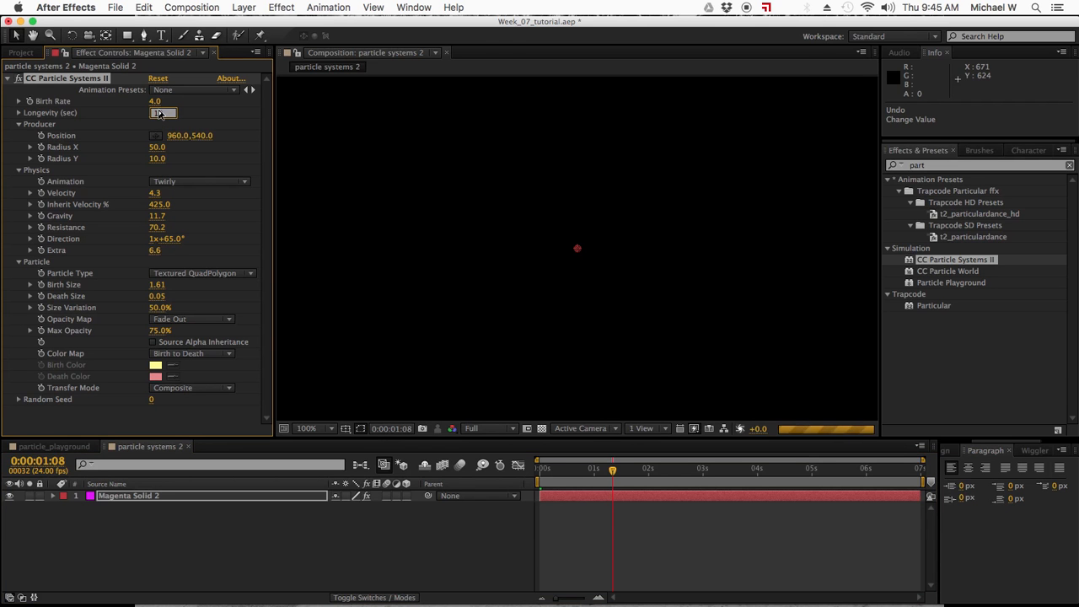
pyautogui.write('10')
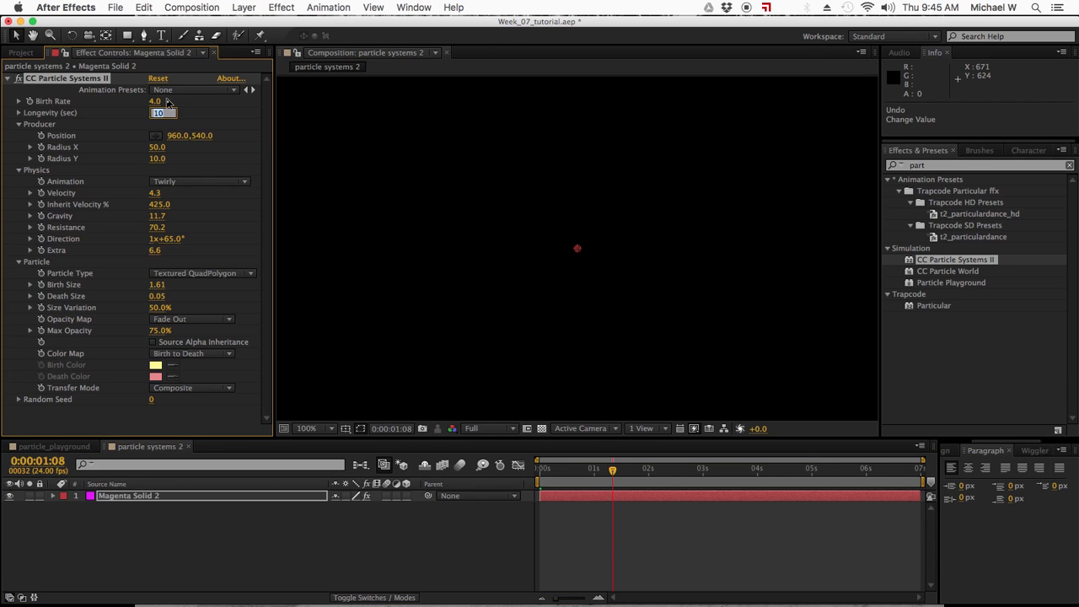
pyautogui.press('Return')
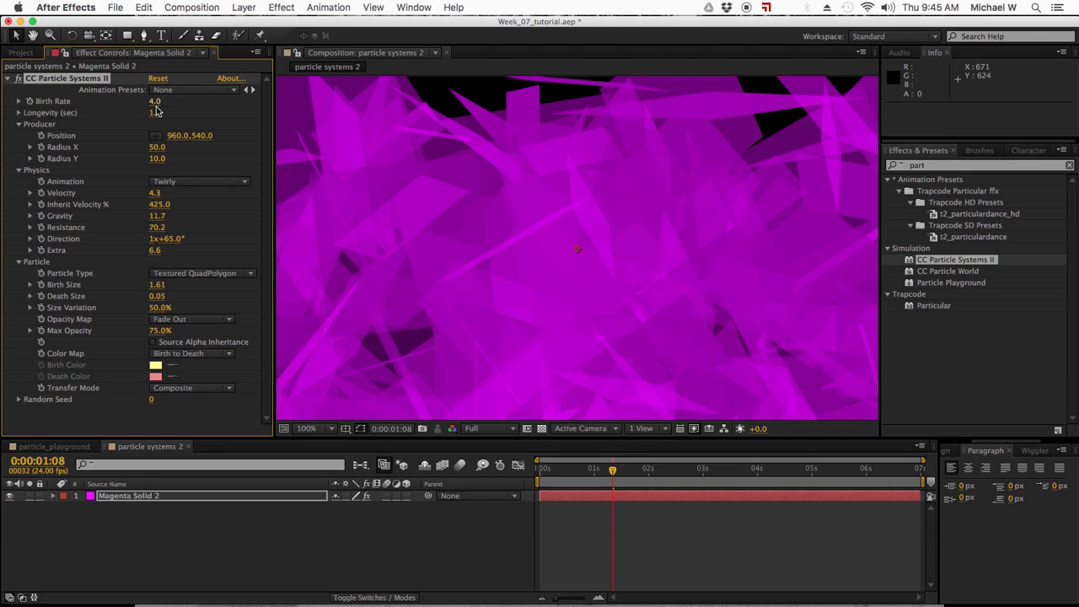
pyautogui.click(156, 102)
pyautogui.write('2')
pyautogui.press('Return')
# View the particles at 0:00:03:09 with the whole composition frame fitted in the viewer, and deselect the layer.
pyautogui.click(664, 468)
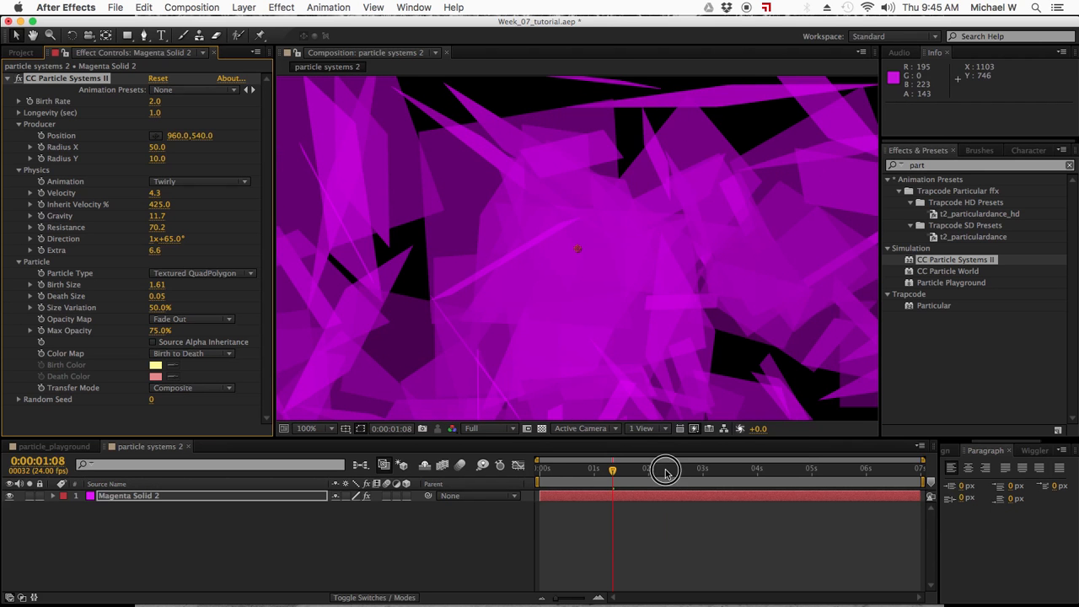
pyautogui.click(722, 469)
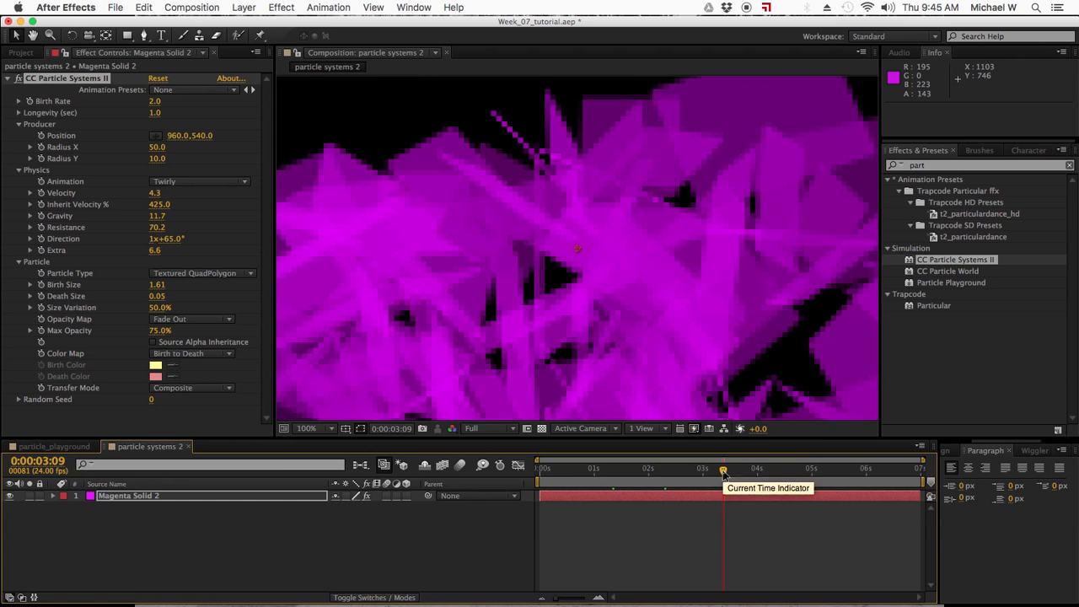
pyautogui.click(309, 428)
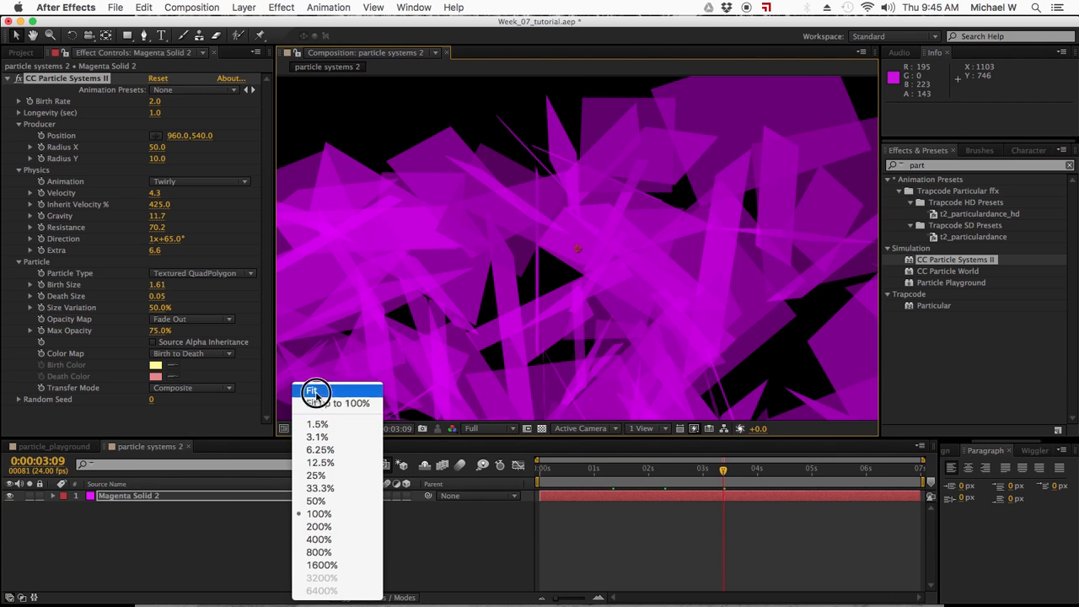
pyautogui.click(320, 405)
pyautogui.click(566, 506)
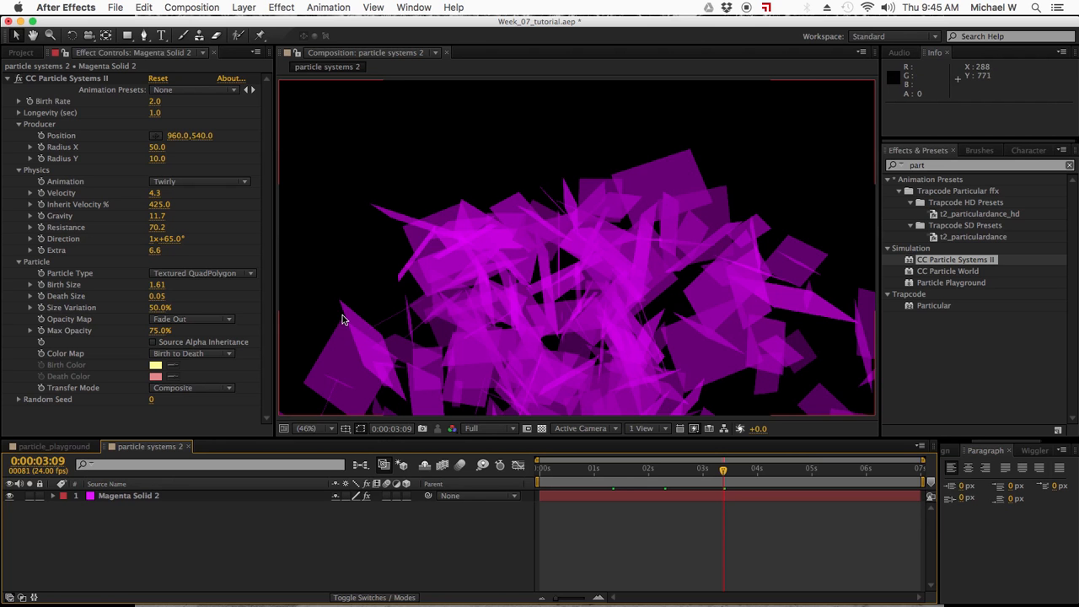
# Set the particles' Opacity Map to Constant and the Max Opacity to 34%.
pyautogui.click(183, 320)
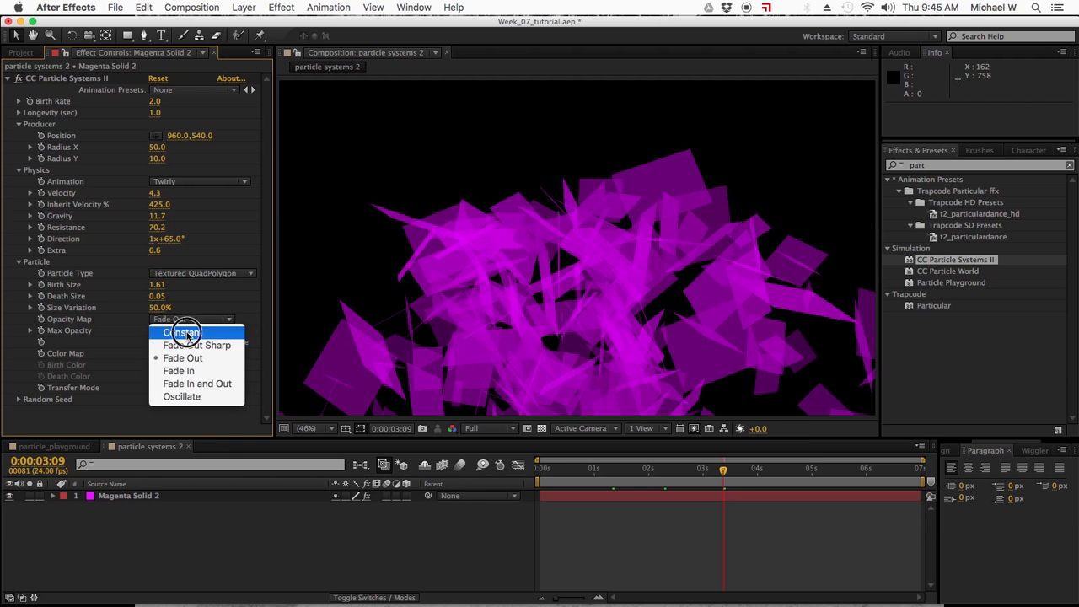
pyautogui.click(182, 332)
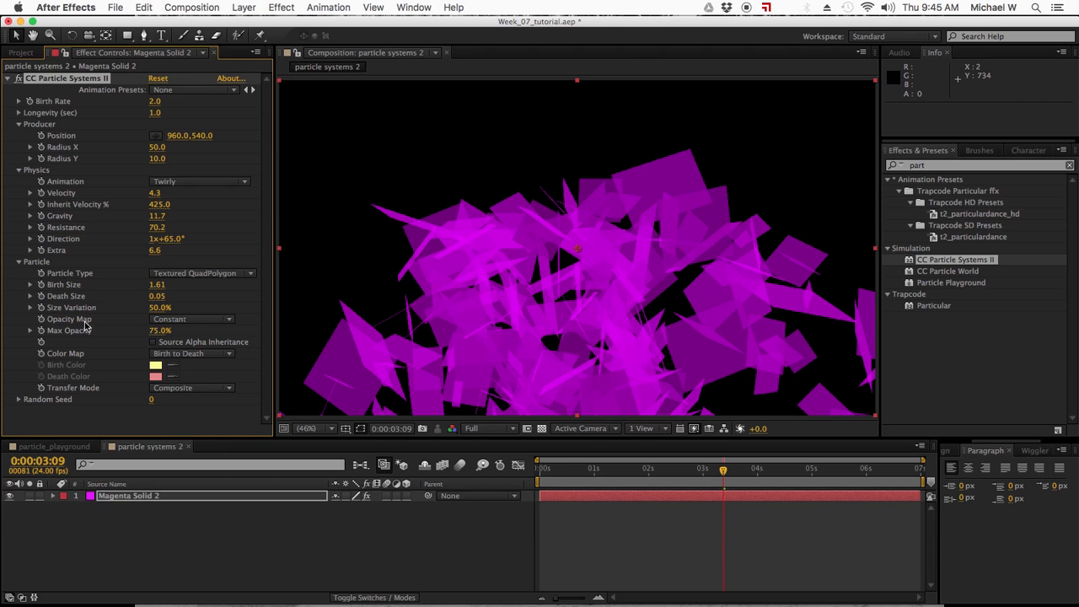
pyautogui.moveTo(159, 335); pyautogui.dragTo(140, 344)
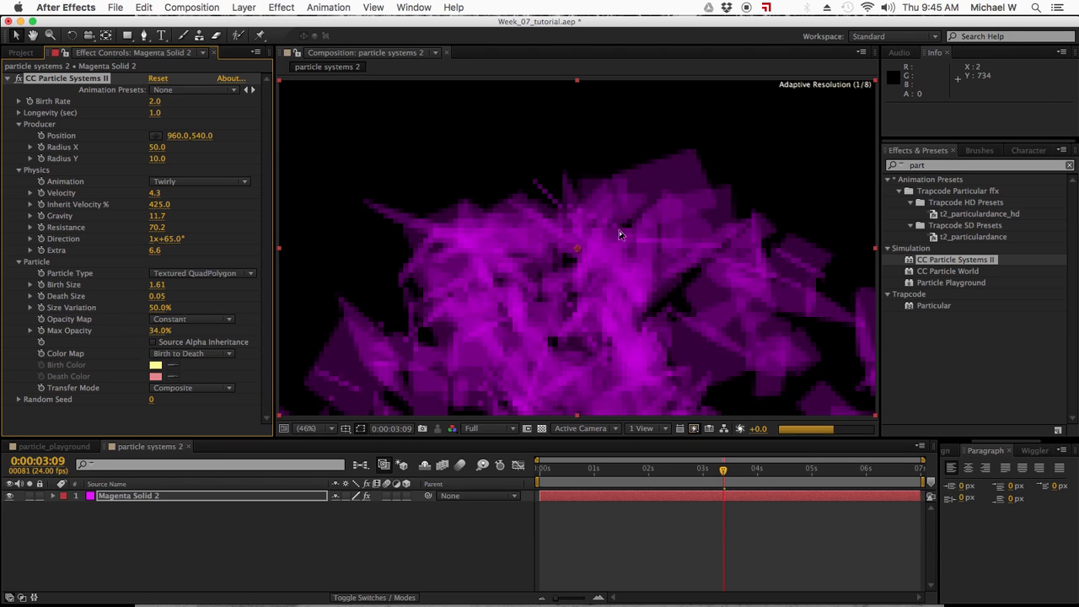
# Try the Birth to Death and Birth to Origin color maps, and set the Color Map to Origin Constant.
pyautogui.click(179, 355)
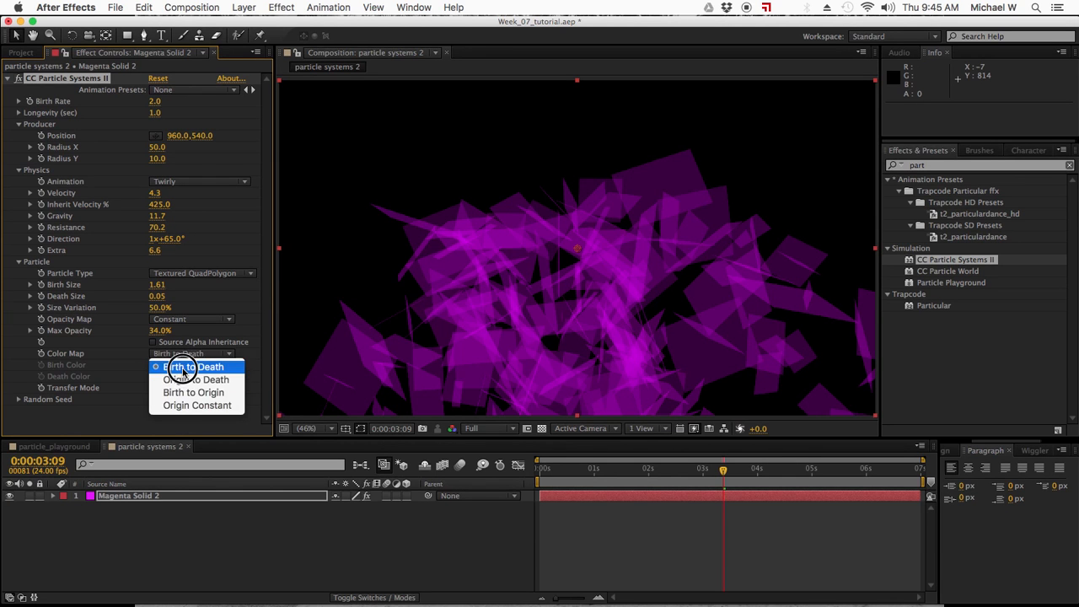
pyautogui.click(183, 368)
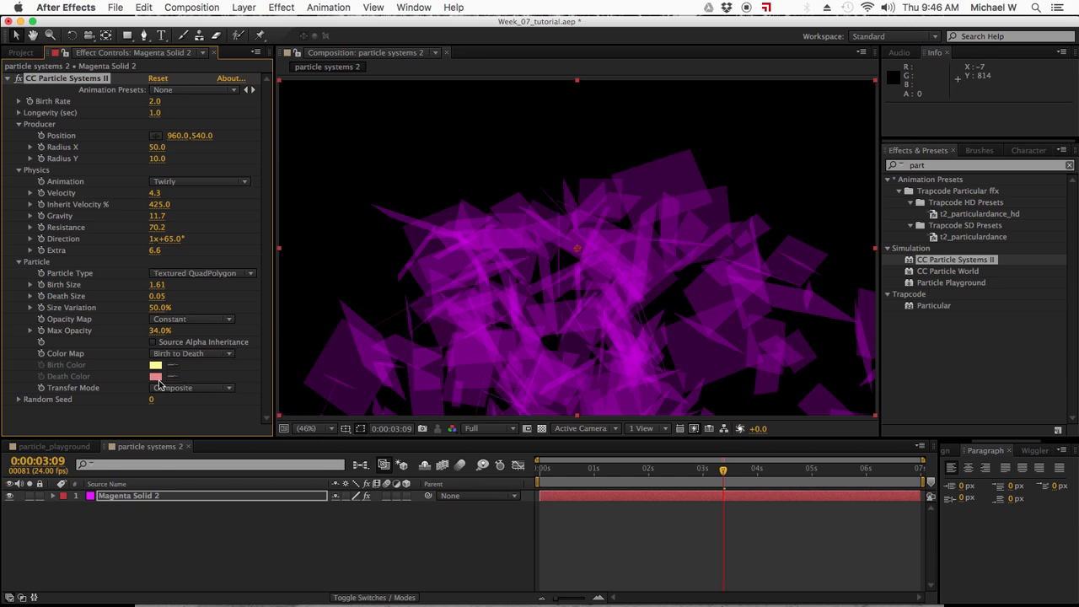
pyautogui.click(192, 355)
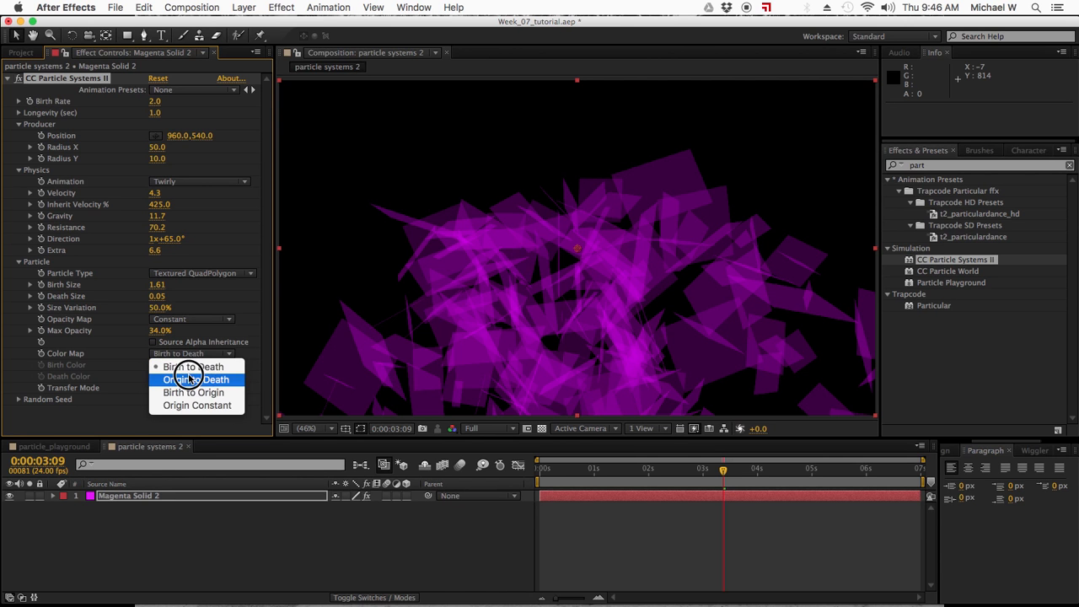
pyautogui.click(193, 393)
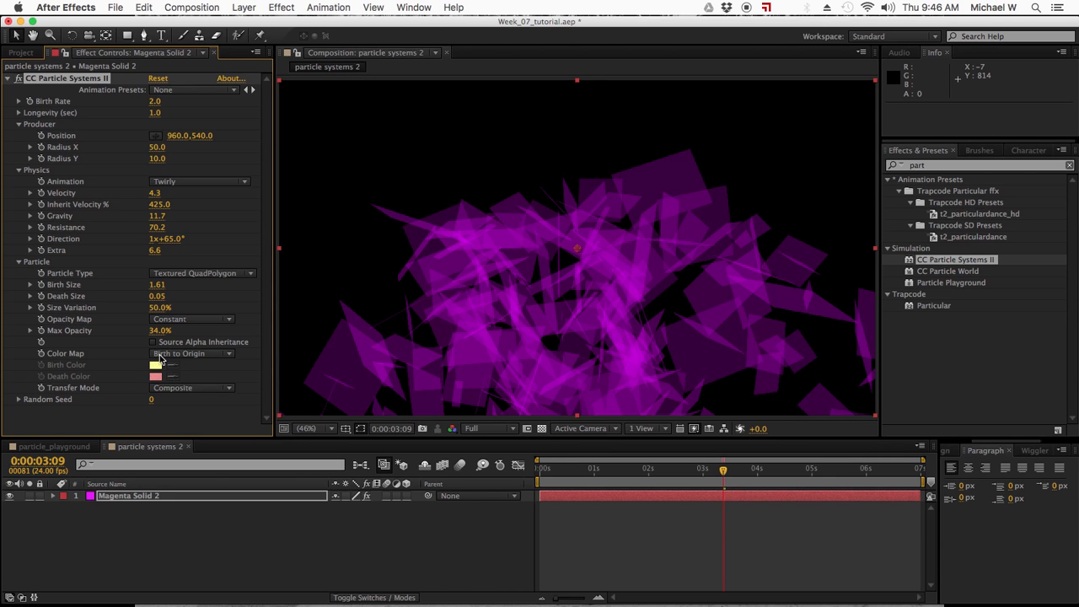
pyautogui.click(187, 355)
pyautogui.click(171, 404)
# Try the Screen transfer mode for the particles, and set the Transfer Mode to Add.
pyautogui.click(190, 389)
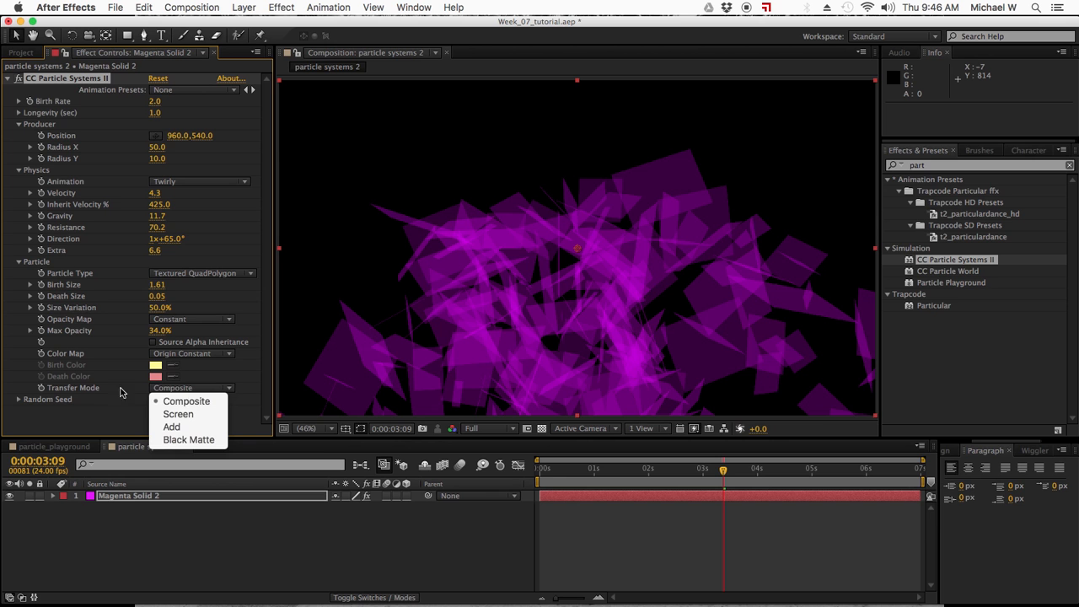
pyautogui.click(178, 414)
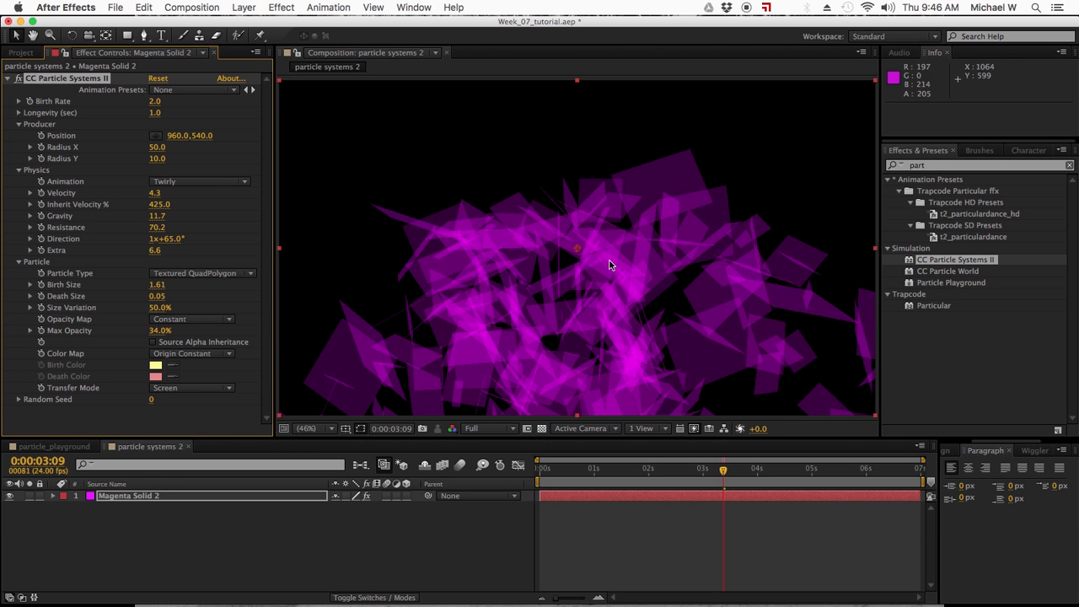
pyautogui.click(189, 387)
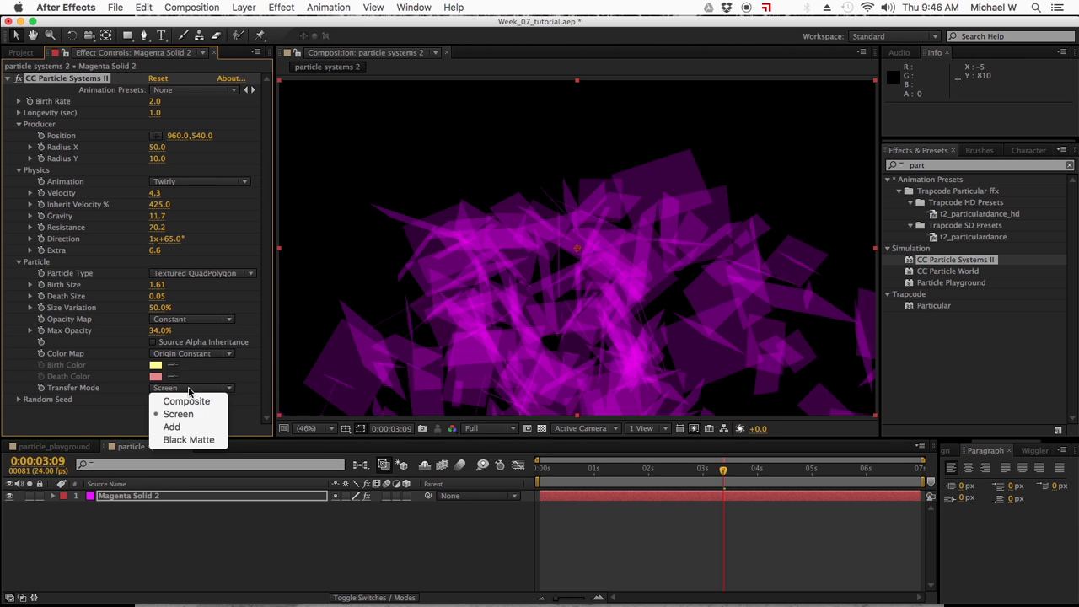
pyautogui.click(173, 428)
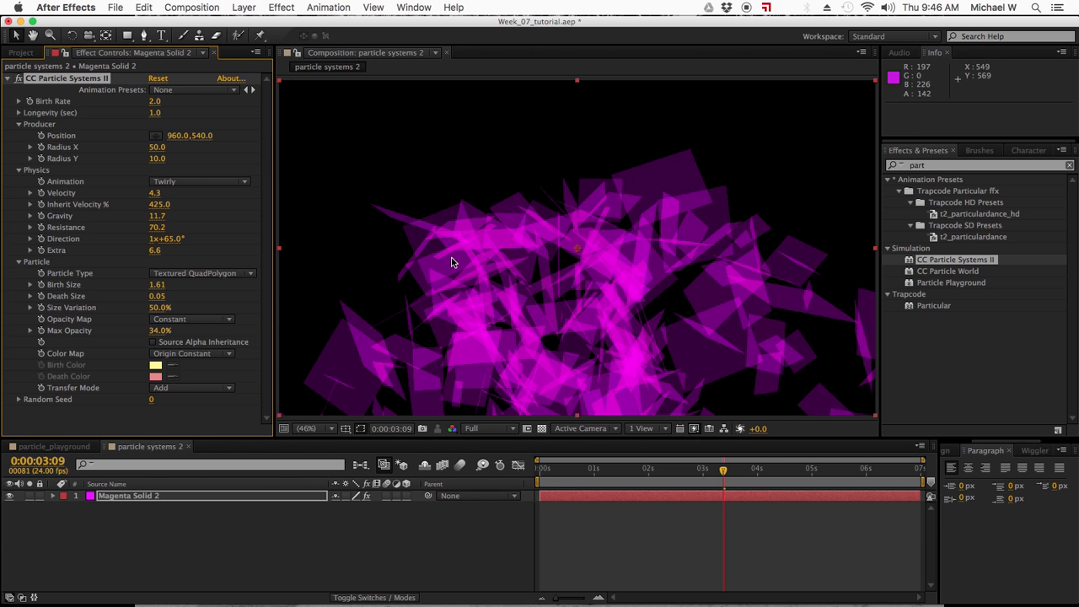
# Change the project's color depth to 32 bits per channel.
pyautogui.click(23, 52)
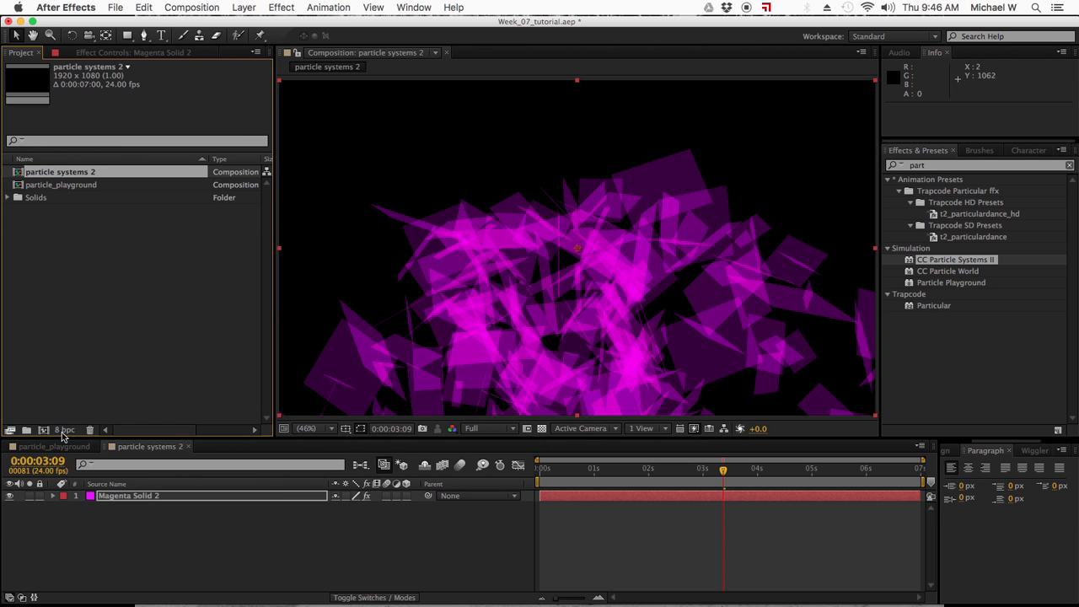
pyautogui.keyDown('alt'); pyautogui.click(63, 432); pyautogui.keyUp('alt')
pyautogui.keyDown('alt'); pyautogui.click(63, 432); pyautogui.keyUp('alt')
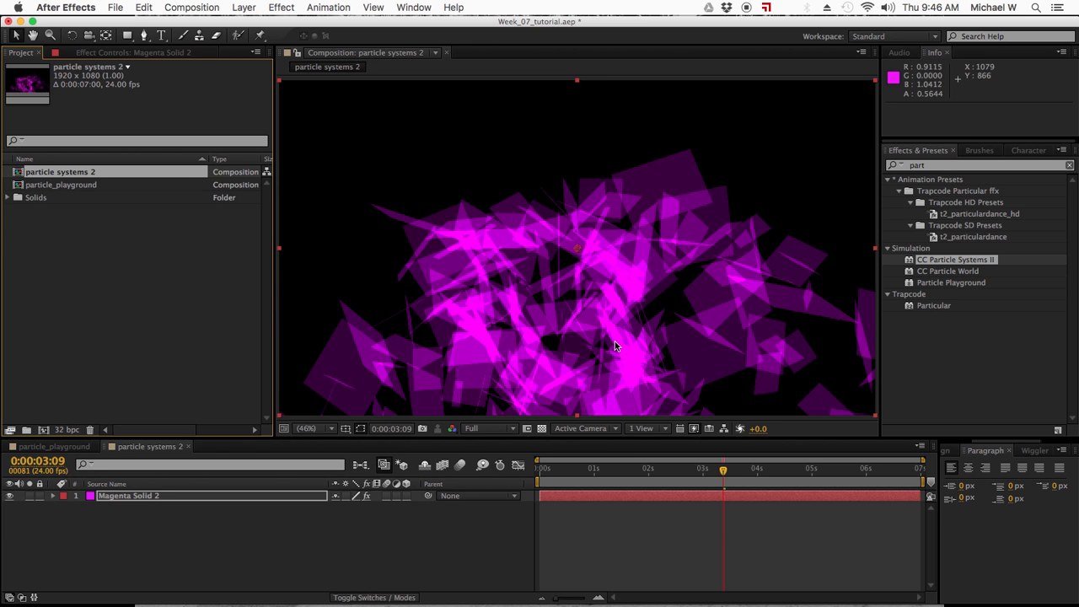
# In the magenta solid's effect settings, set the Random Seed to 740 and the Physics animation type to Fire.
pyautogui.click(148, 54)
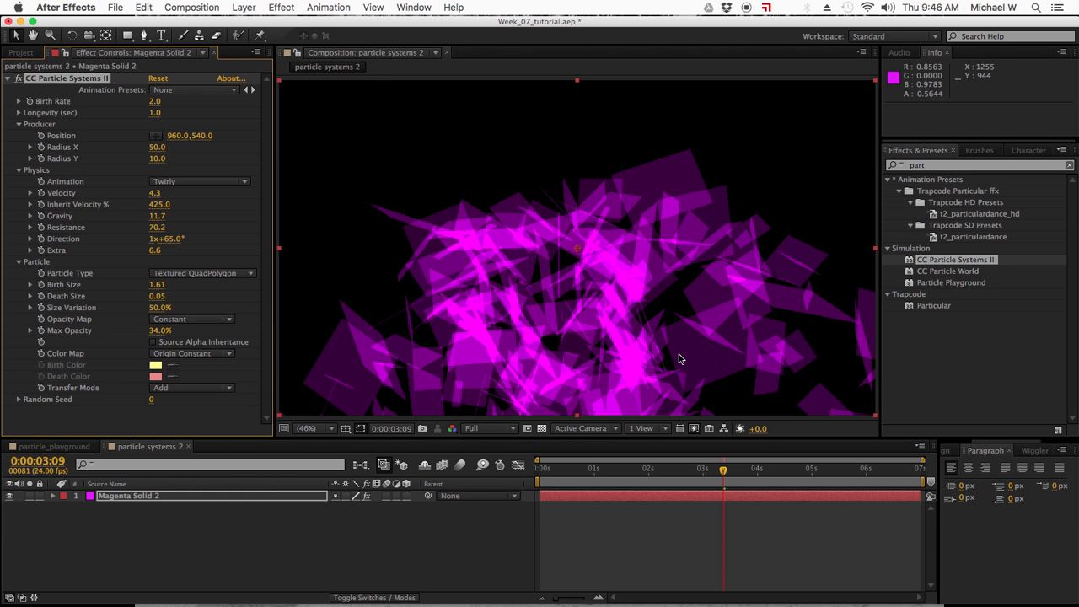
pyautogui.moveTo(149, 406); pyautogui.dragTo(202, 404)
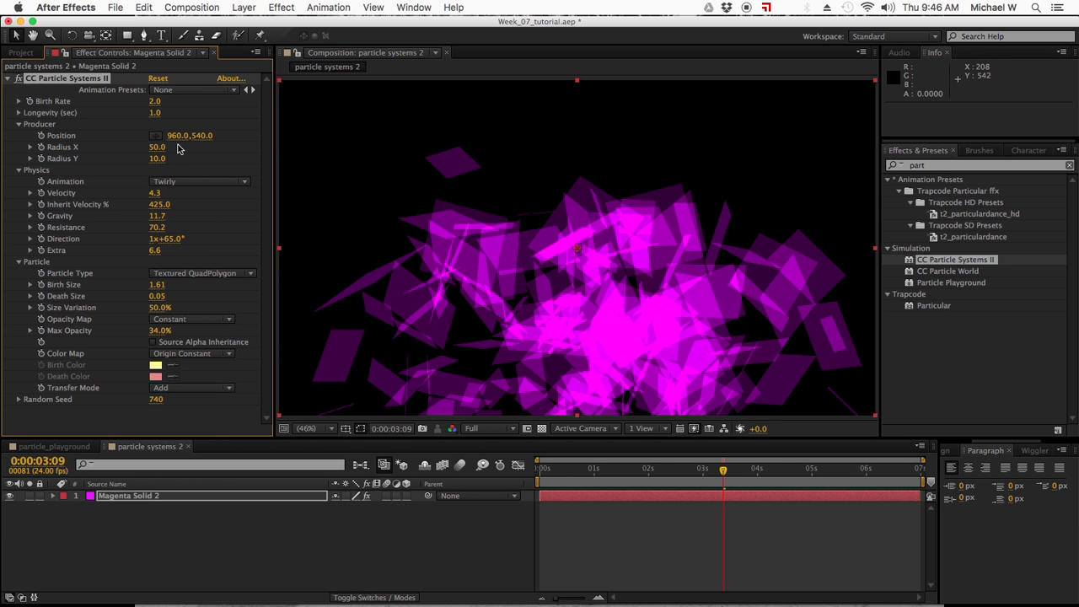
pyautogui.click(199, 181)
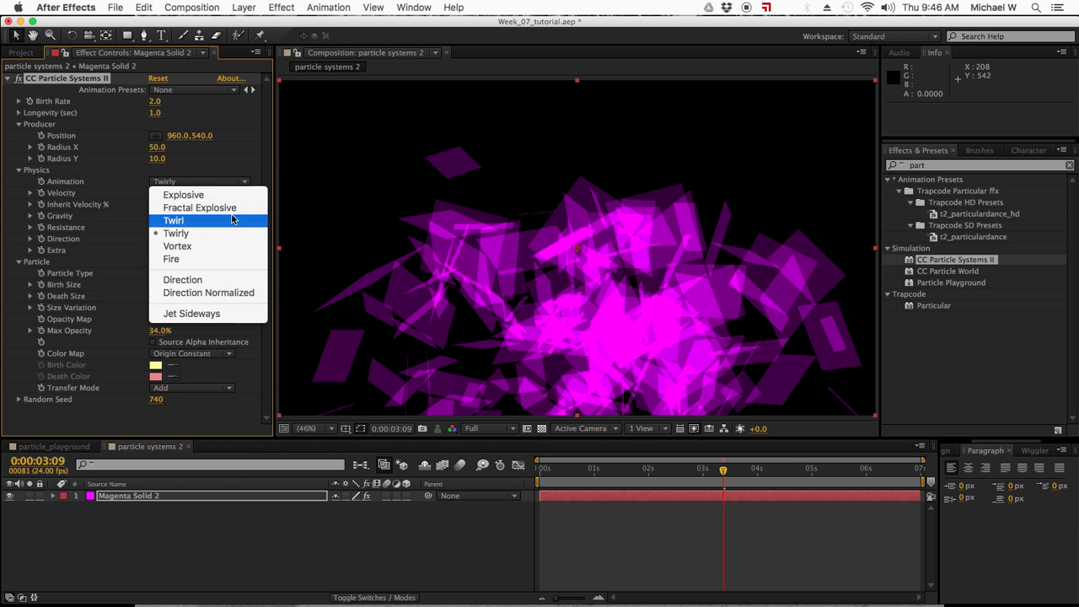
pyautogui.click(211, 258)
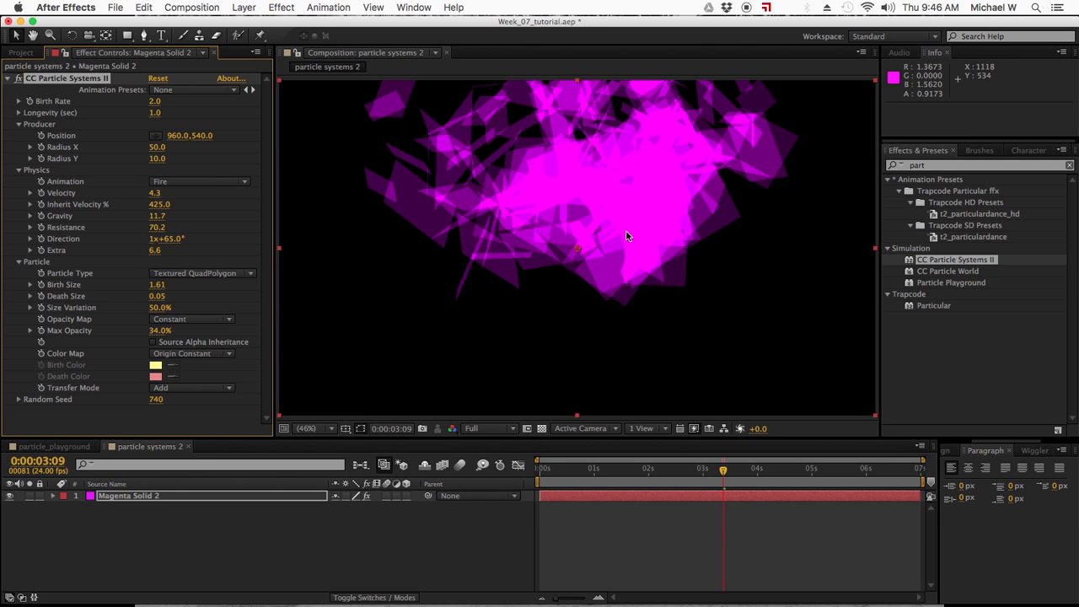